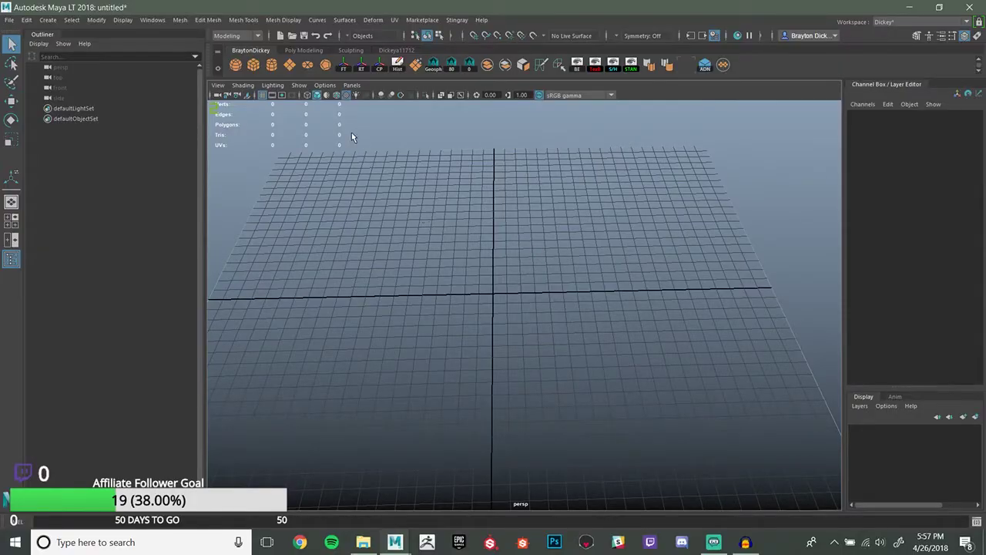
Create a polygon cylinder at the origin and rotate it 90 degrees about Z so it lies on its side
left_click(271, 65)
scroll(510, 242, "up", 4)
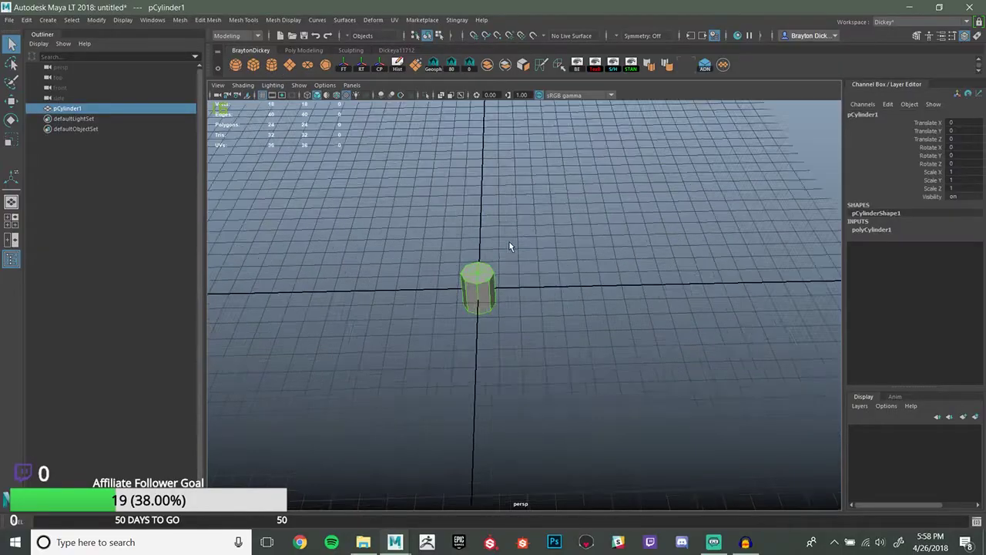
key("e")
left_click_drag(487, 258, 602, 279)
key("f")
Set the cylinder's axis subdivisions to 16
left_click(859, 231)
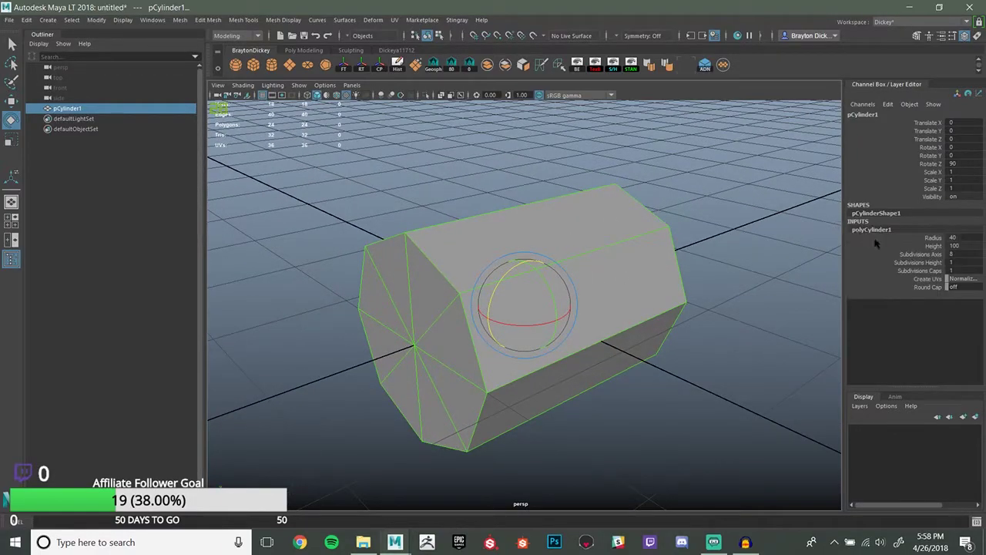
double_click(960, 254)
type("16")
key("Return")
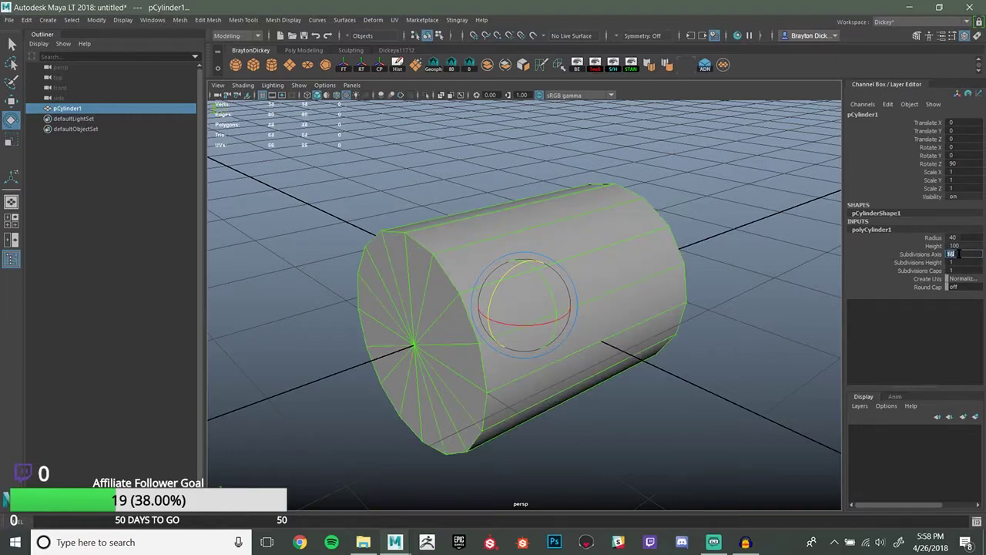
scroll(638, 158, "down", 3)
left_click(639, 158)
left_click(626, 283)
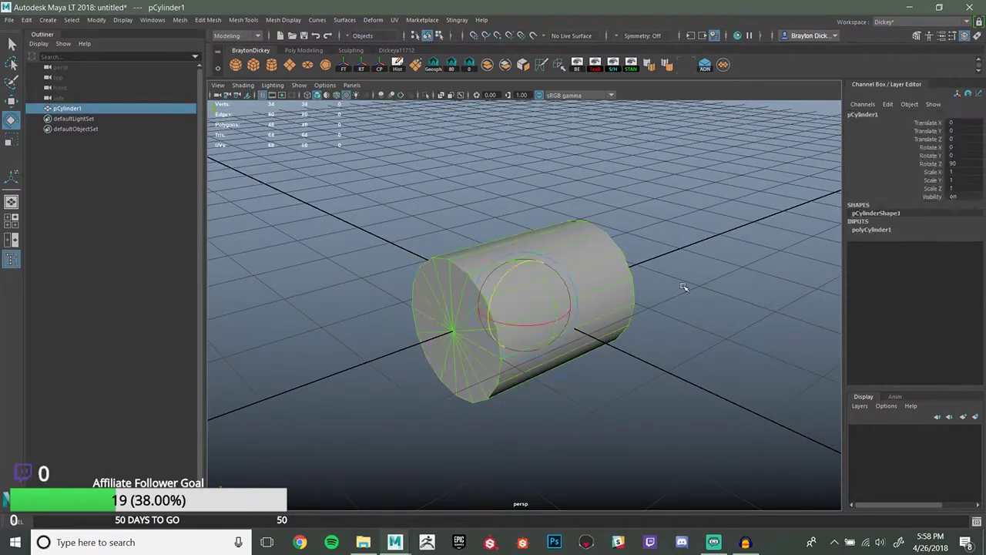
Check the viewport grid's length and width, grid line spacing and subdivision settings
scroll(694, 348, "down", 5)
left_click_drag(677, 353, 593, 374, "alt")
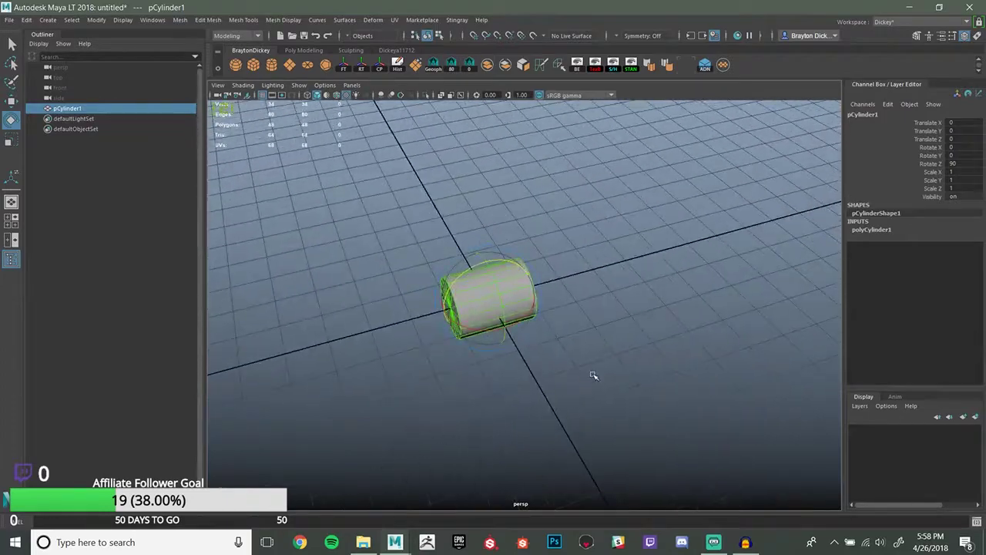
key("w")
left_click_drag(568, 339, 539, 348, "alt")
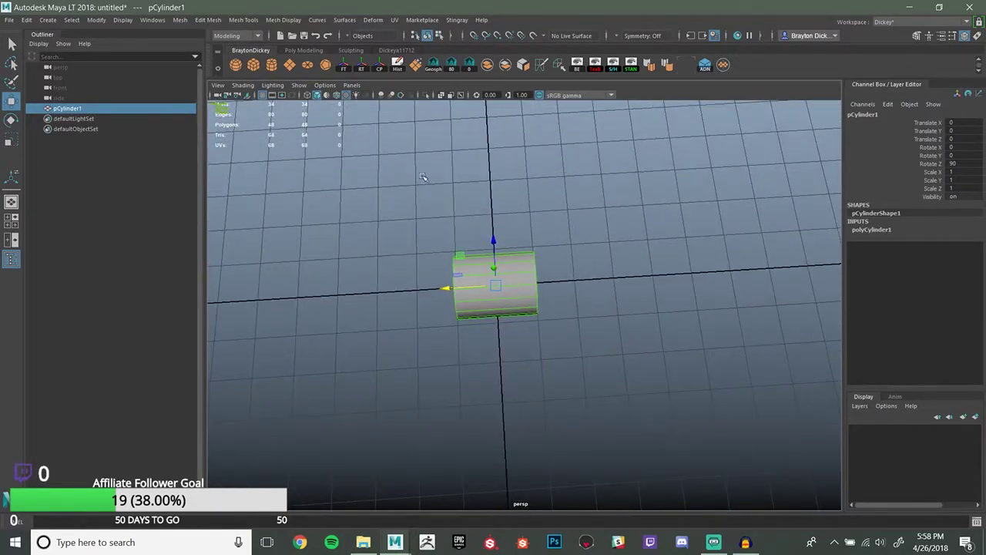
left_click_drag(545, 386, 574, 380, "alt")
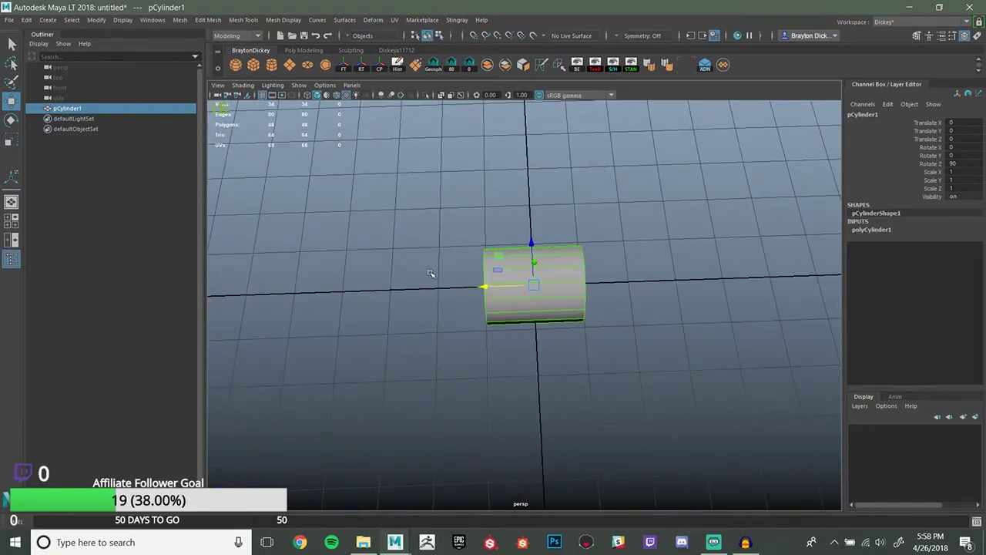
right_click(265, 96)
left_click(293, 110)
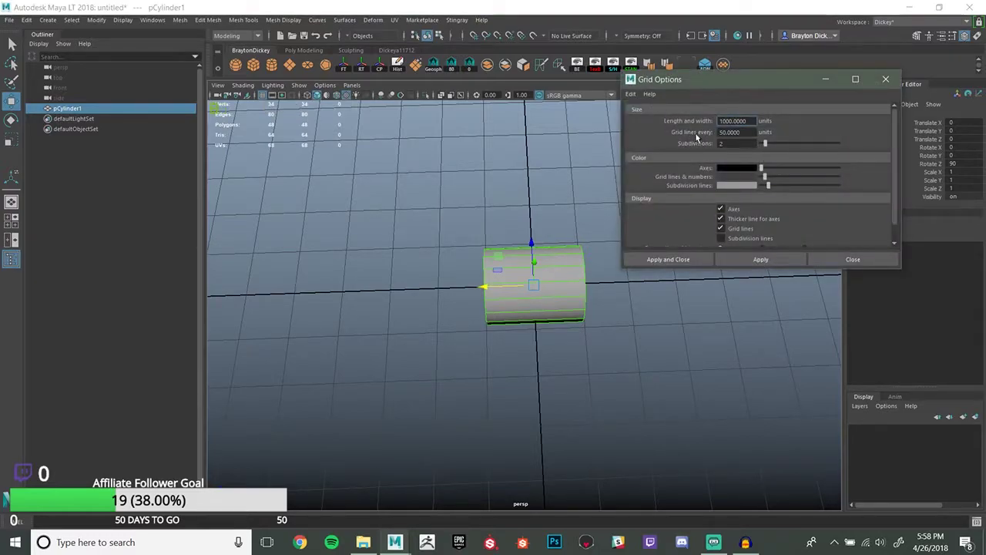
middle_click_drag(576, 346, 526, 363, "alt")
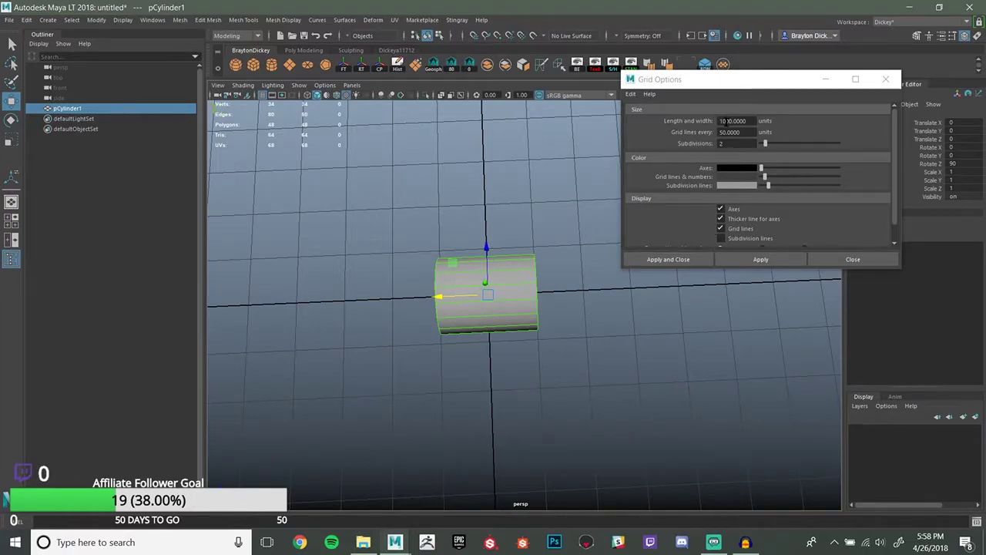
left_click(736, 143)
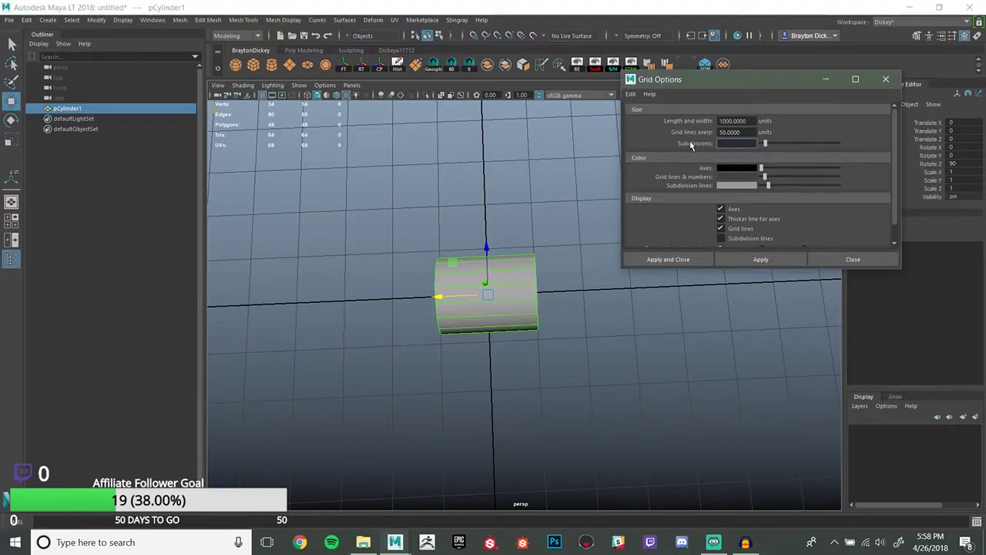
left_click(818, 258)
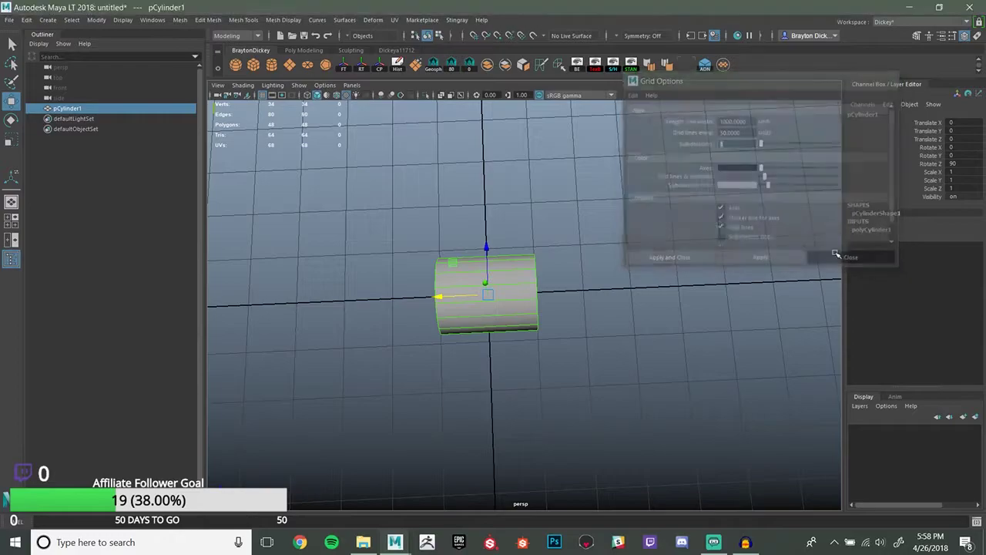
Select the vertices at one end of the cylinder and move them outward along its axis to four grid squares from the origin
left_click_drag(444, 301, 488, 299)
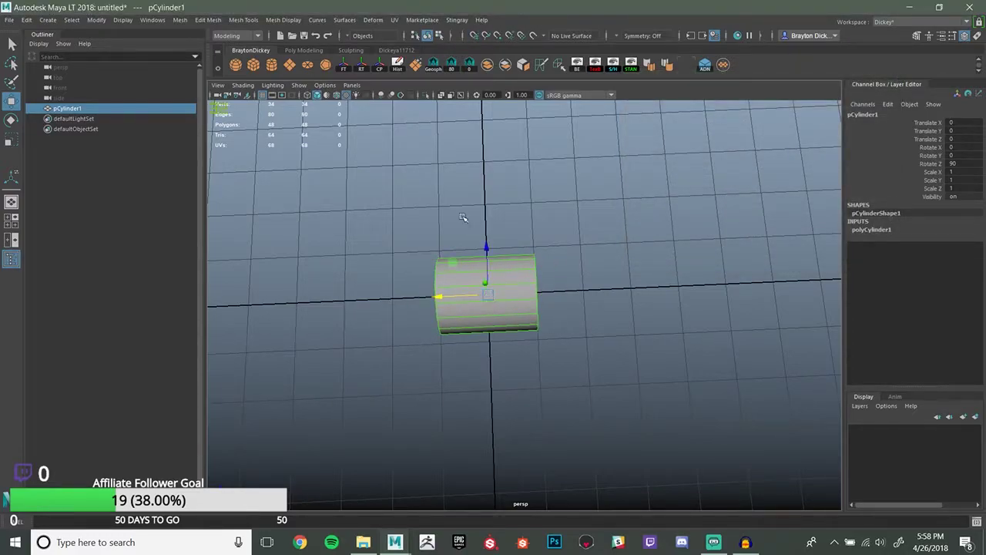
middle_click_drag(462, 218, 524, 235, "alt")
scroll(657, 307, "up", 2)
middle_click_drag(671, 273, 633, 266, "alt")
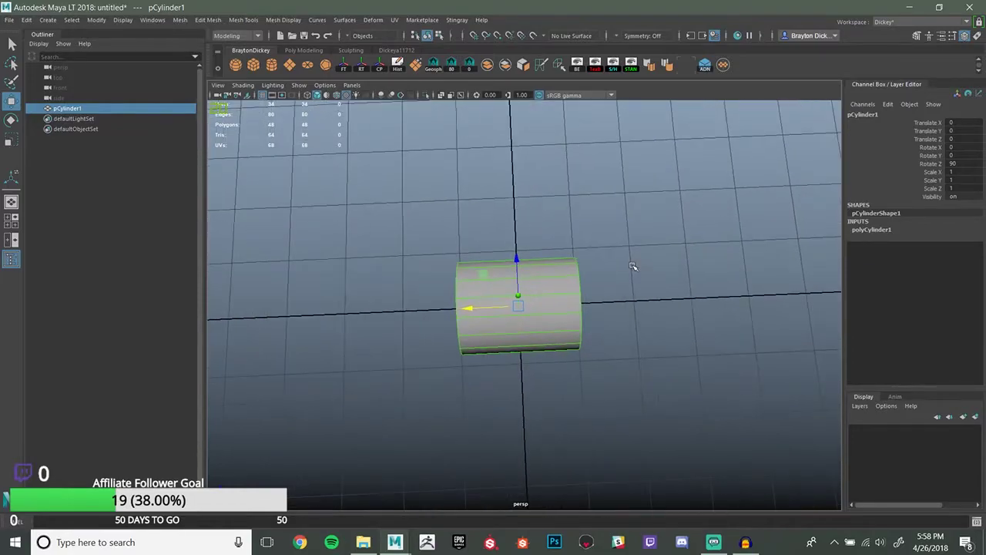
left_click_drag(640, 259, 626, 236, "alt")
right_click_drag(523, 261, 491, 259)
left_click_drag(501, 259, 485, 238, "alt")
left_click_drag(427, 196, 517, 392)
left_click_drag(517, 392, 457, 312, "alt")
middle_click_drag(595, 334, 490, 308, "alt")
Move the opposite end's vertices outward with grid snapping to four grid squares from the origin, matching the first end
left_click_drag(577, 324, 475, 176)
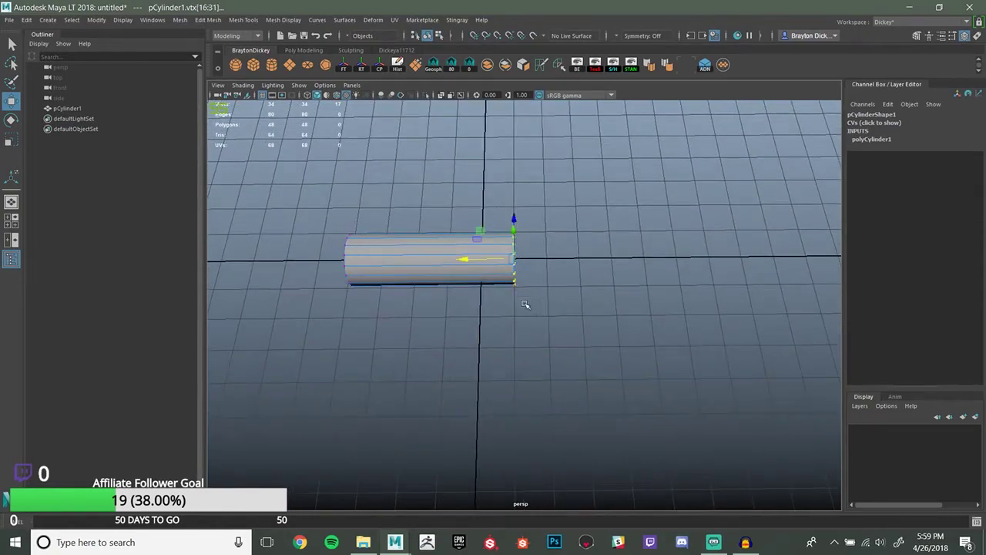
middle_click_drag(520, 291, 610, 291)
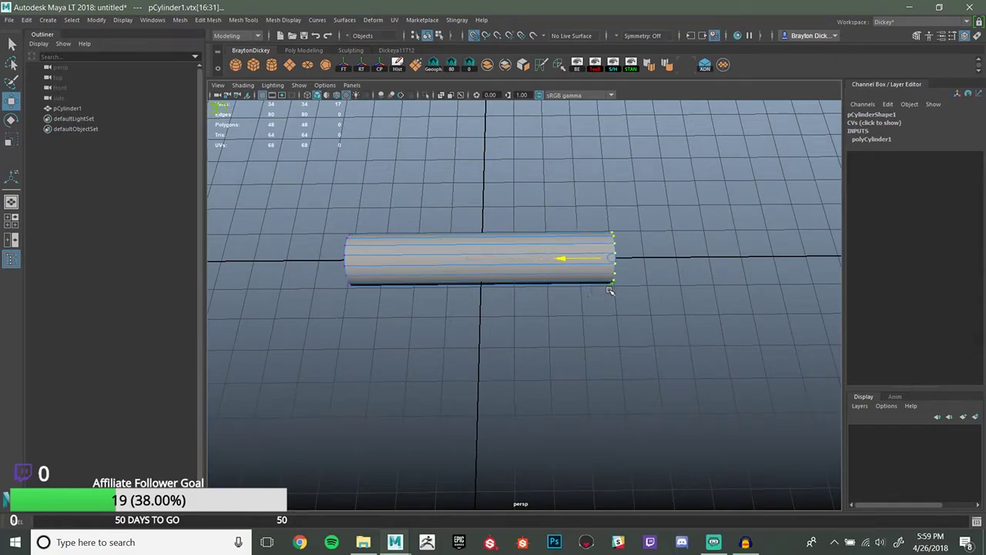
Return the lengthened cylinder to object mode, delete its history and freeze its transformations
right_click_drag(490, 262, 524, 241)
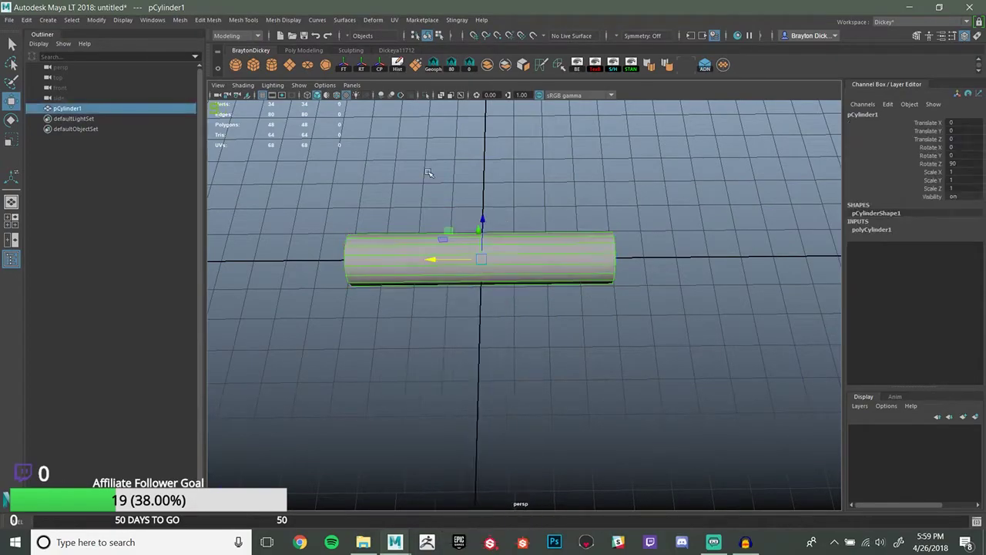
left_click(429, 169)
left_click(436, 277)
left_click_drag(436, 277, 494, 74, "alt")
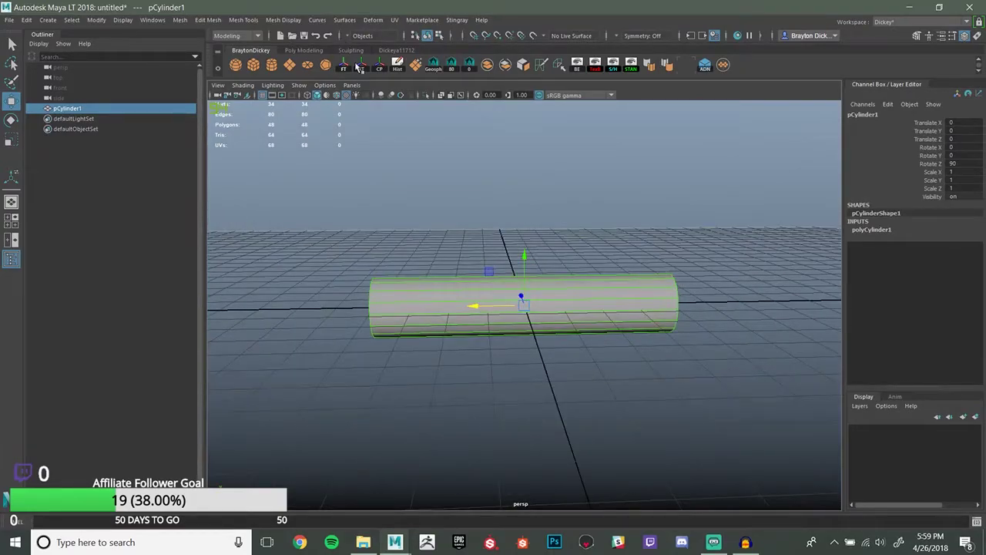
left_click(397, 65)
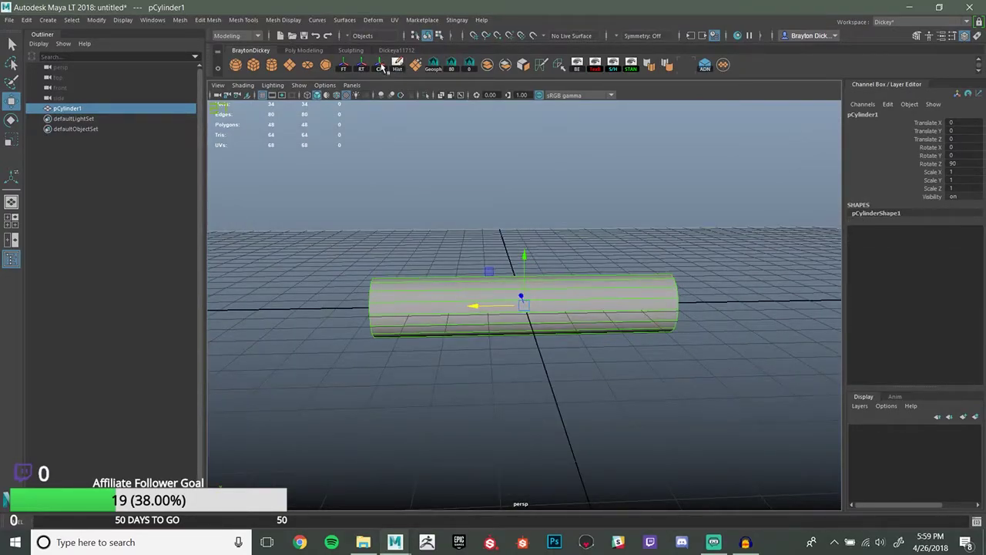
left_click(345, 66)
left_click_drag(521, 220, 567, 222, "alt")
middle_click_drag(567, 222, 533, 198, "alt")
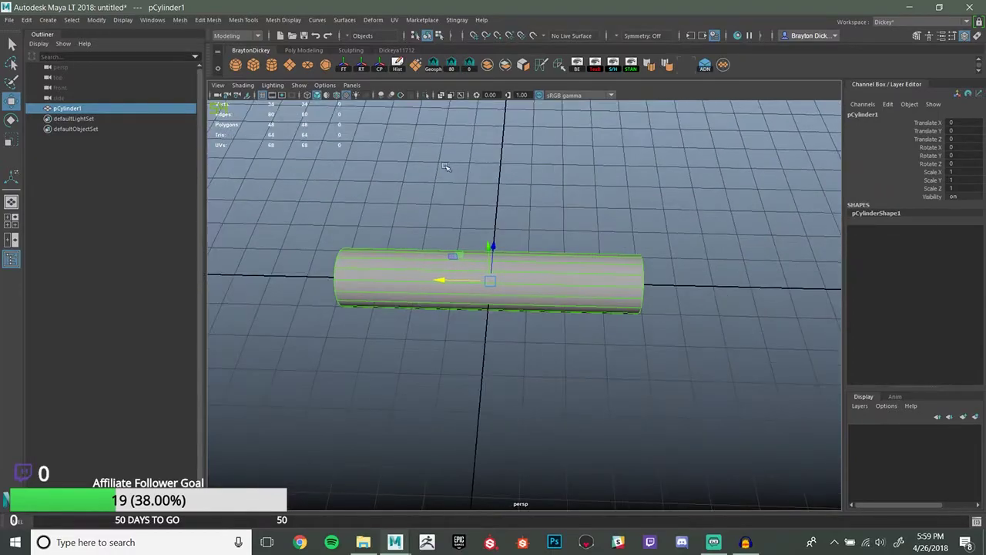
Try a nonlinear Bend deformer on the cylinder, rotating its handle 90 degrees about Z and adjusting its curvature
left_click_drag(478, 191, 585, 158, "alt")
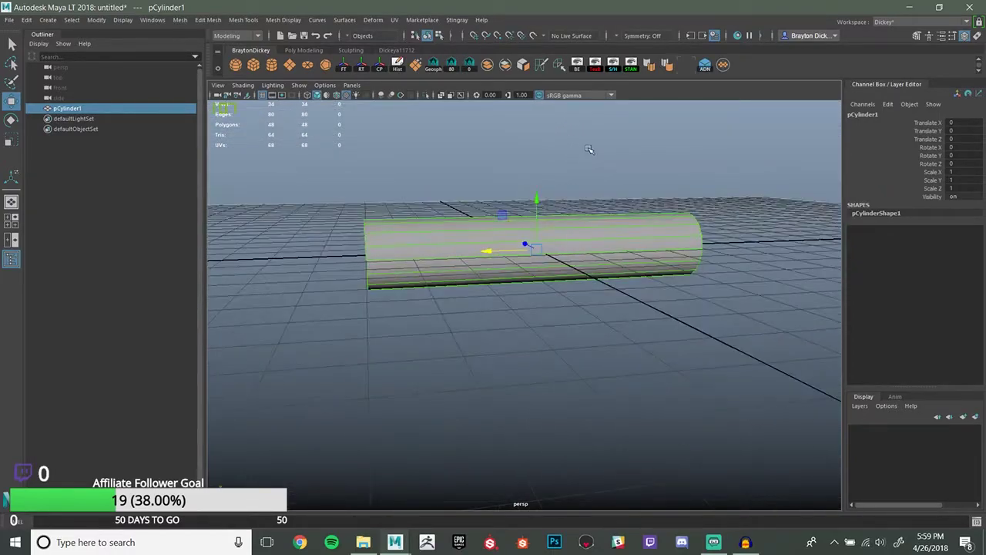
left_click_drag(507, 176, 515, 199, "alt")
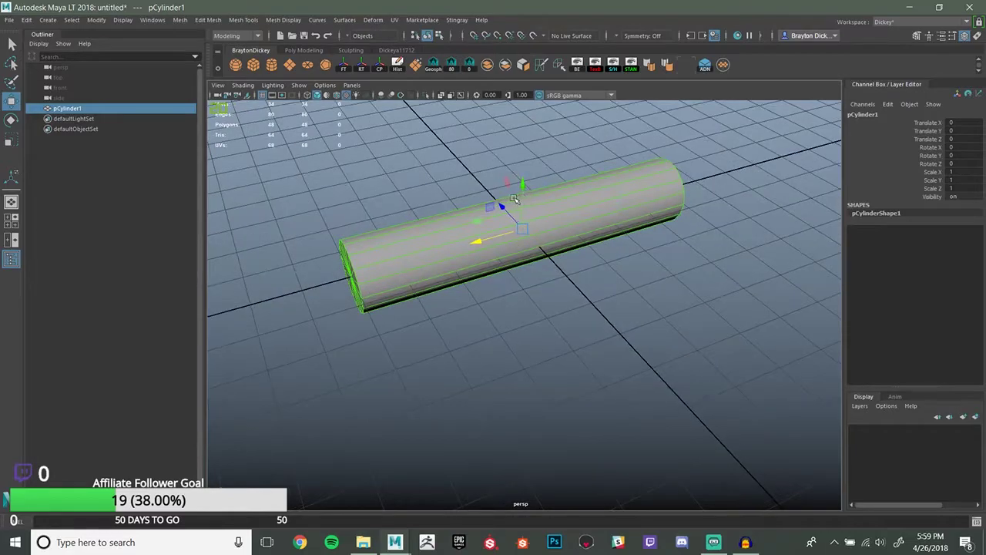
left_click(394, 21)
mouse_move(373, 21)
mouse_move(394, 150)
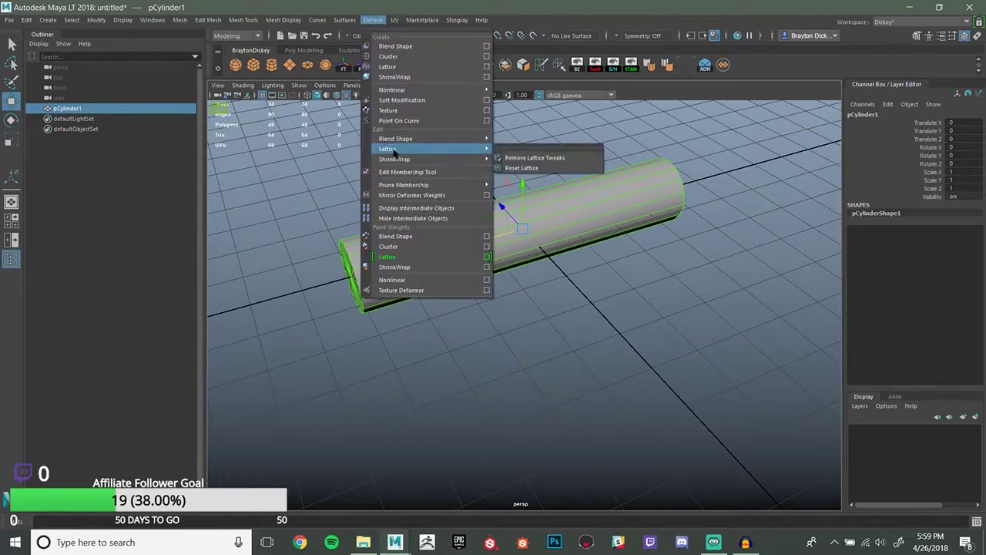
mouse_move(393, 89)
left_click(520, 96)
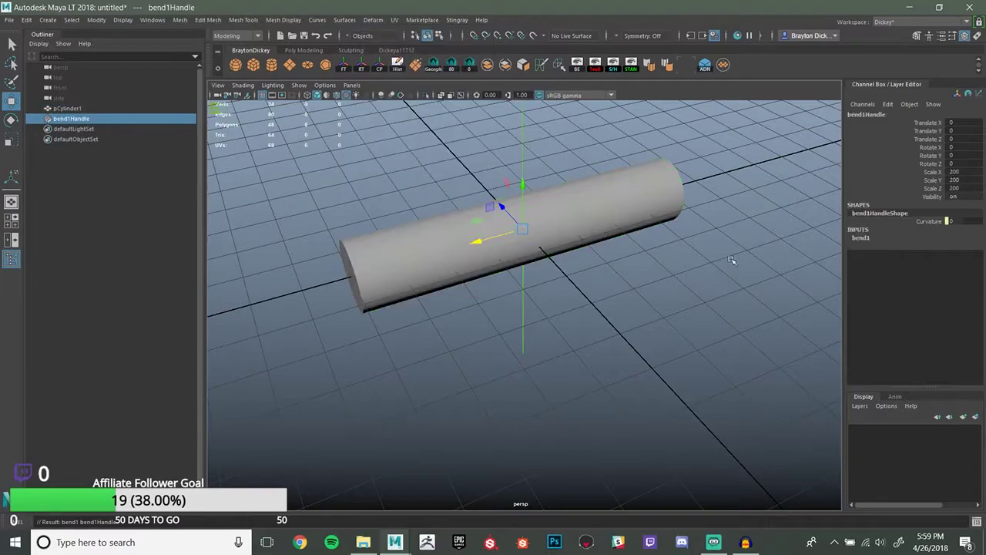
key("e")
left_click_drag(507, 193, 572, 186)
left_click(862, 238)
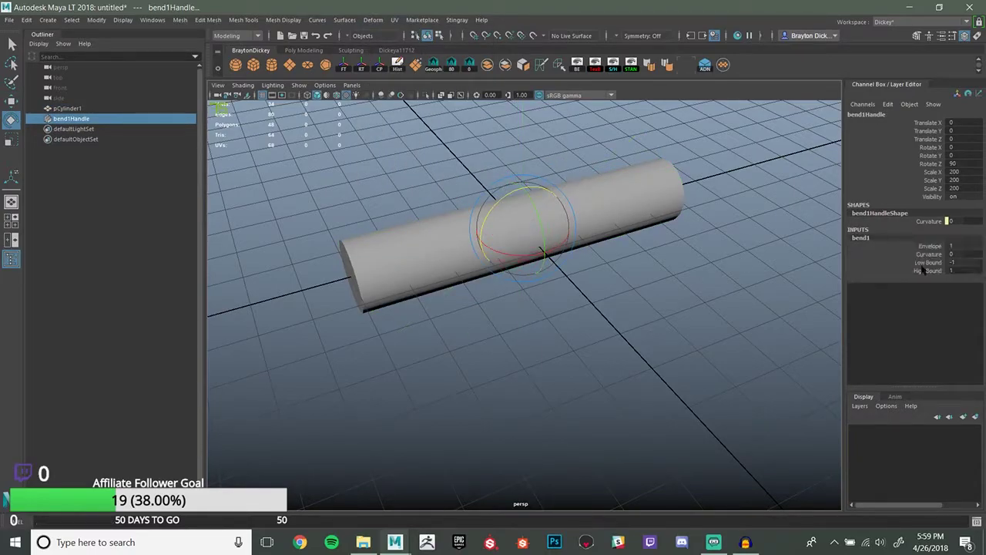
left_click(929, 254)
middle_click_drag(643, 325, 580, 263)
Undo the Bend deformer, its handle rotation and the freezing of the cylinder's transformations
key("ctrl+z")
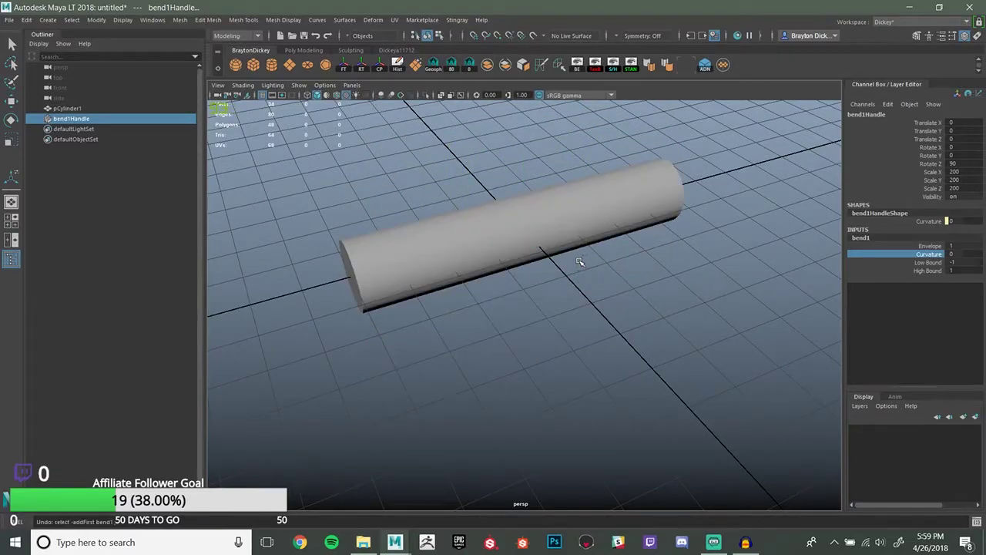
key("ctrl+z")
key("ctrl+z")
key("ctrl+z")
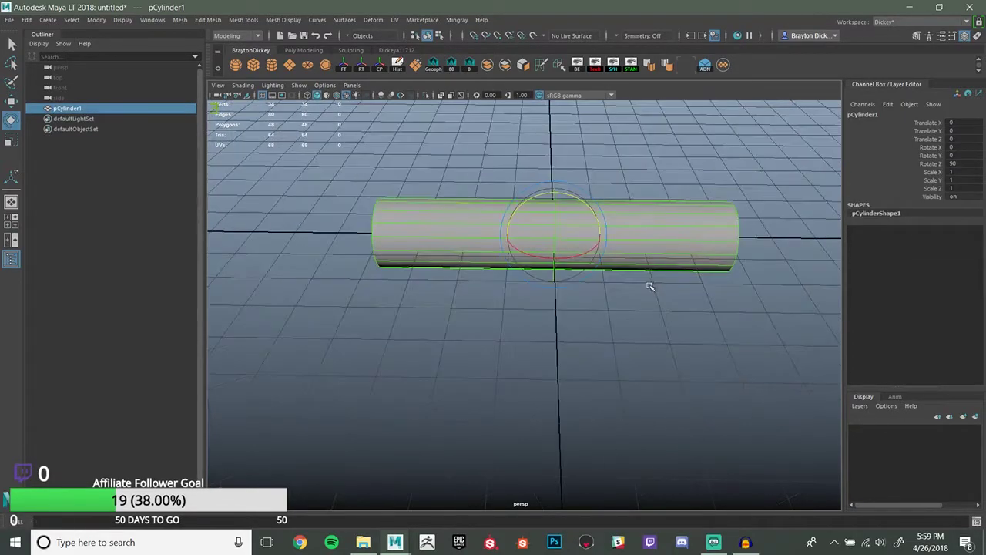
Insert an edge loop around the middle of the cylinder with the Multi-Cut tool
right_click_drag(656, 231, 607, 231, "shift")
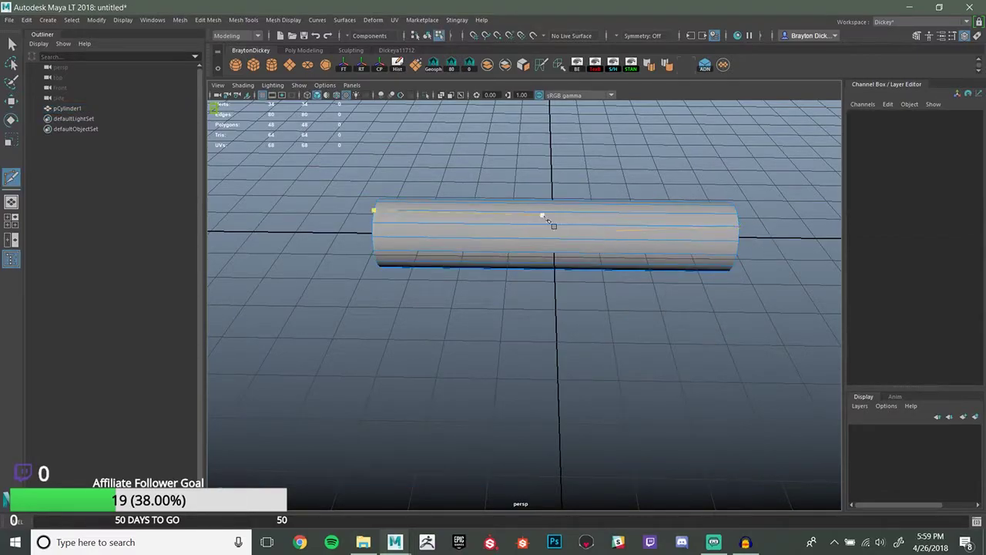
left_click(560, 224, "ctrl+shift")
middle_click_drag(571, 180, 532, 231, "alt")
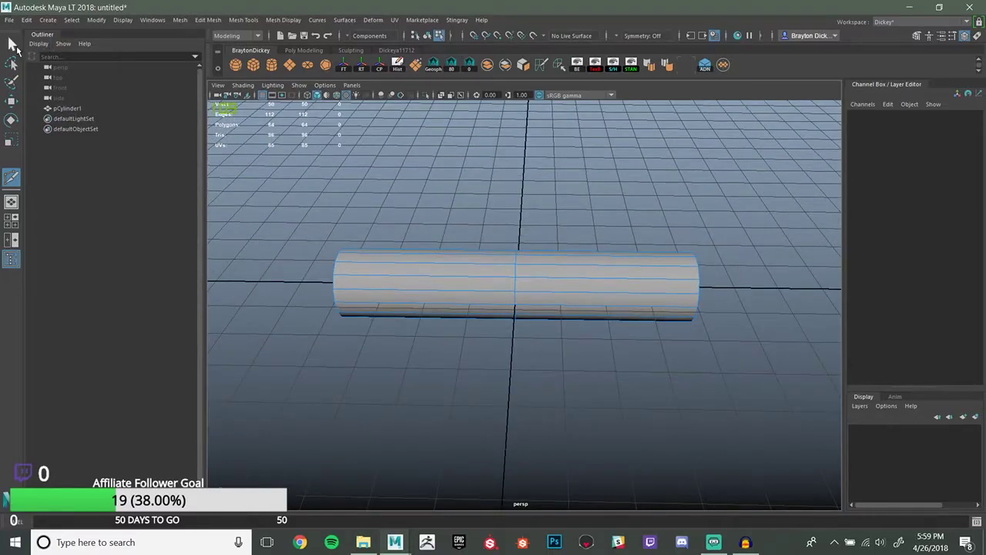
left_click(12, 44)
Select the whole edge loop around the cylinder's middle and bevel it with a fraction of 0.5
scroll(506, 271, "up", 3)
right_click_drag(509, 266, 520, 229)
left_click(512, 275)
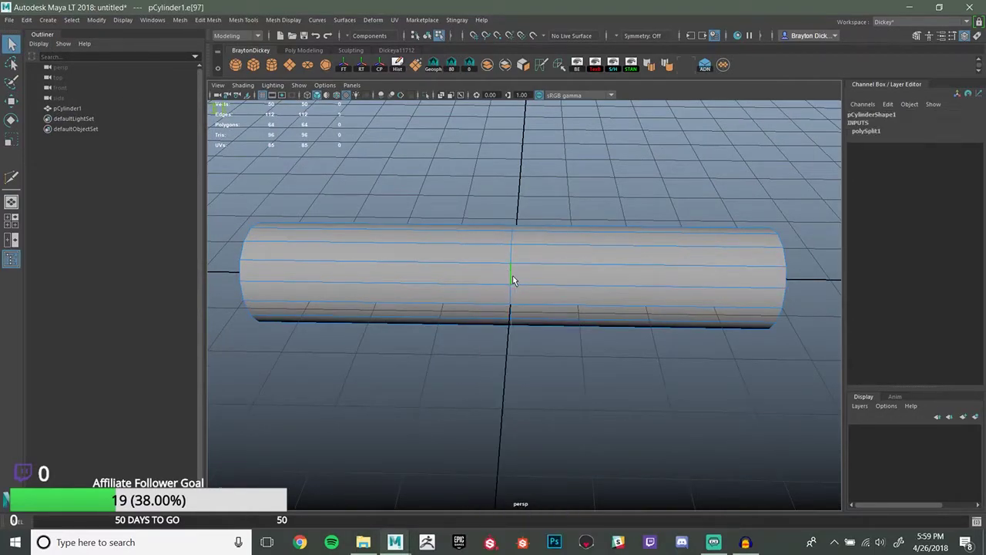
double_click(512, 275)
scroll(515, 276, "down", 3)
left_click_drag(519, 279, 535, 294, "alt")
scroll(533, 291, "up", 3)
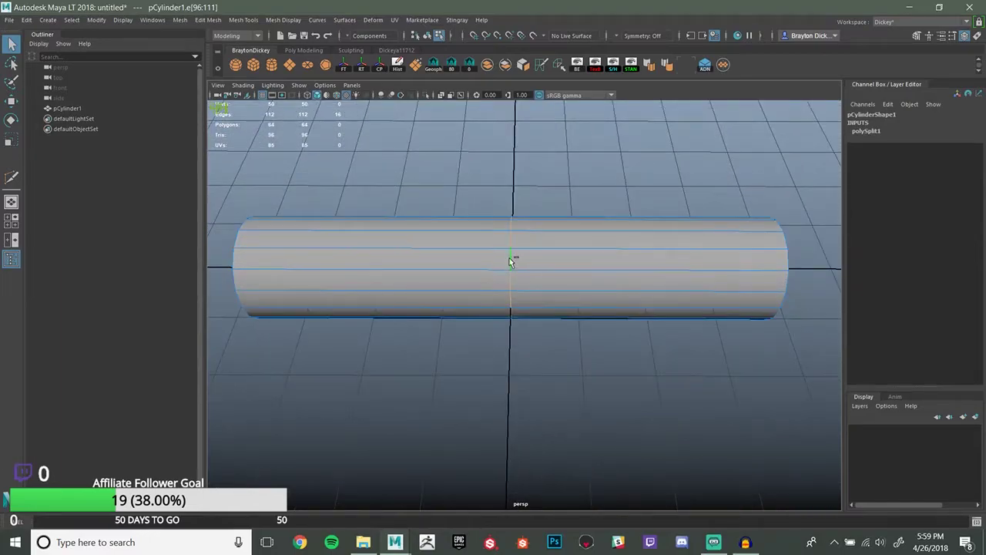
right_click_drag(509, 262, 543, 260, "shift")
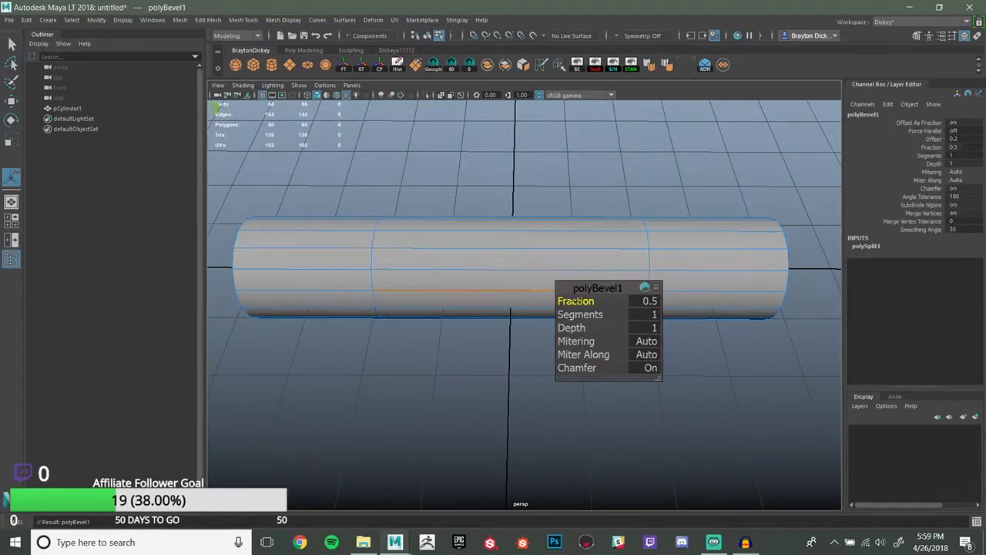
scroll(465, 272, "down", 3)
left_click_drag(462, 273, 480, 299, "alt")
scroll(469, 281, "up", 1)
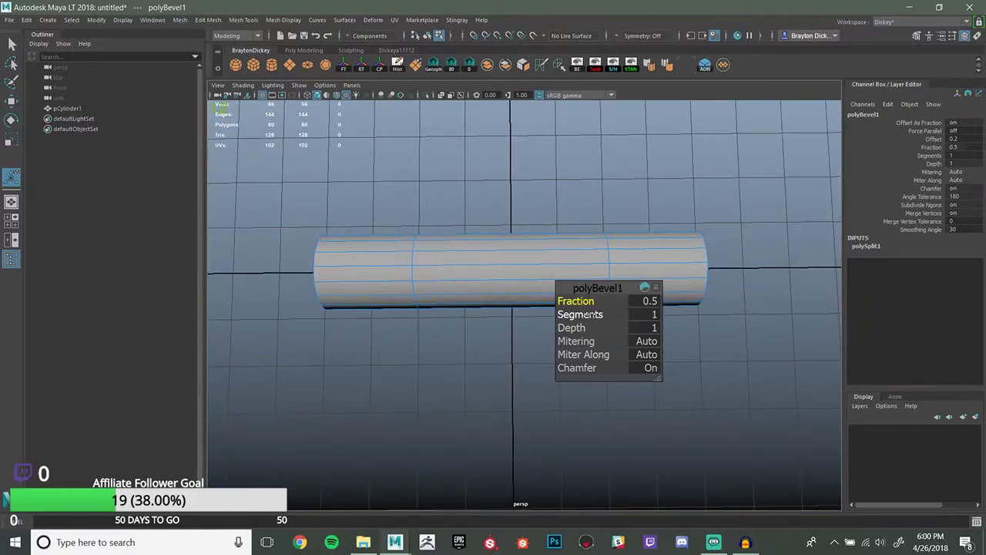
Set the bevel's segments to 6
left_click(644, 315)
type("6")
key("Return")
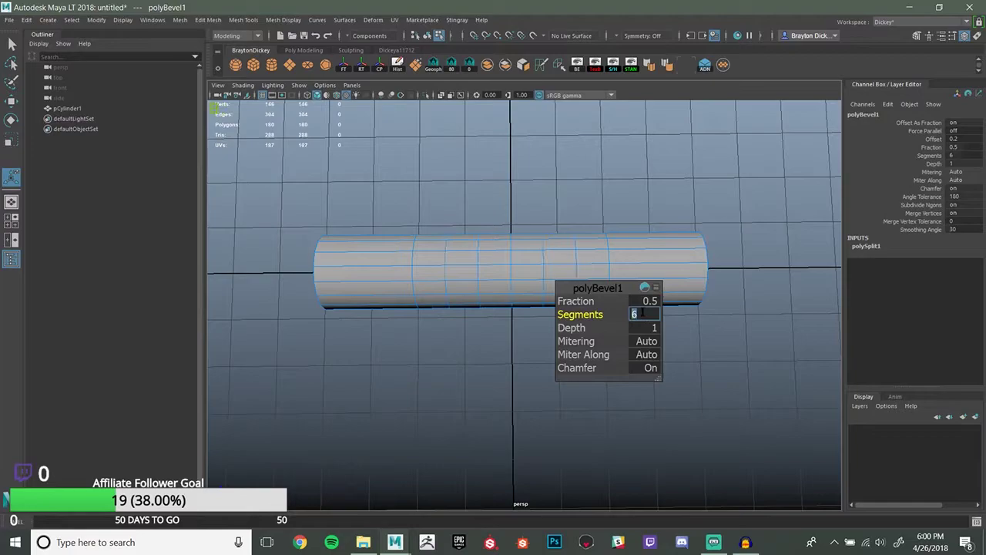
Try 12 segments for the bevel, and set the segments back to 6
type("12")
key("Return")
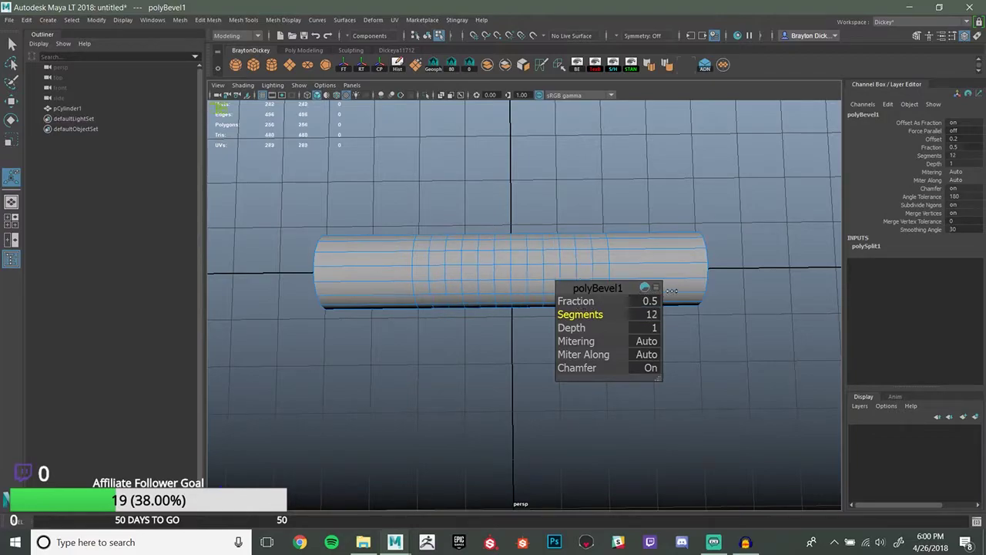
left_click_drag(605, 316, 614, 317)
left_click(634, 318)
key("Return")
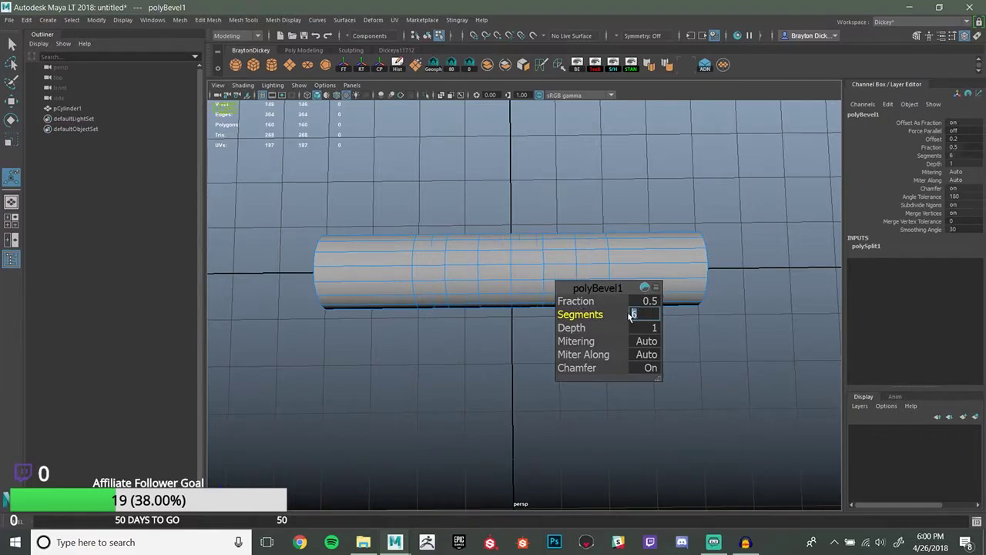
Set the bevel's fraction to 1 so the edge loops spread along the whole cylinder
left_click(645, 301)
type("1")
key("Return")
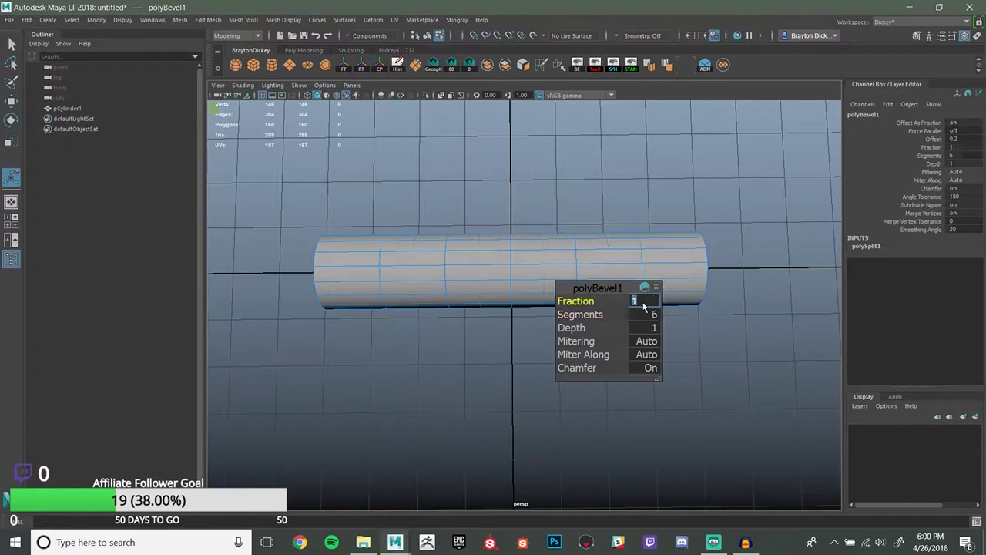
middle_click_drag(652, 264, 629, 231, "alt")
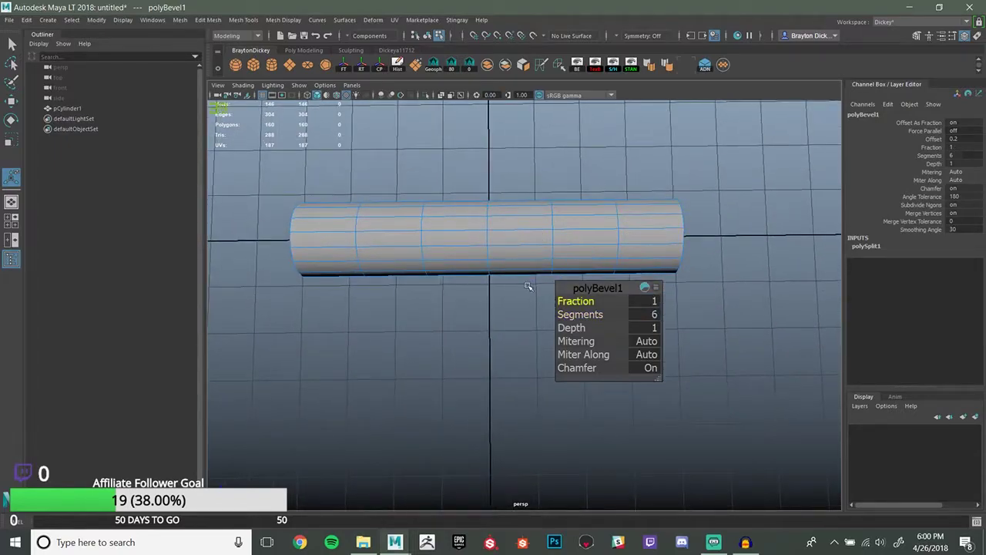
left_click_drag(334, 222, 696, 346, "alt")
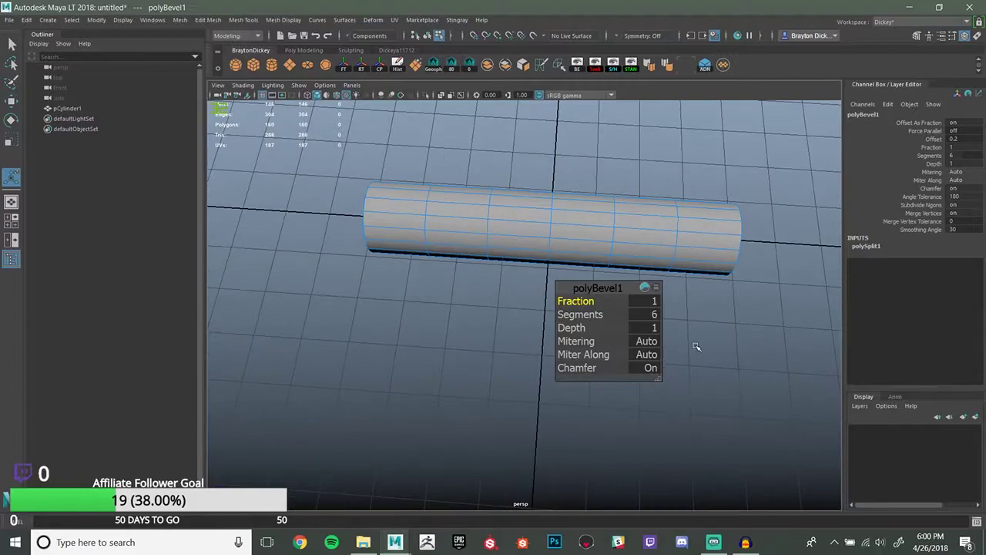
Set the bevel's segments to 8
left_click(654, 315)
type("8")
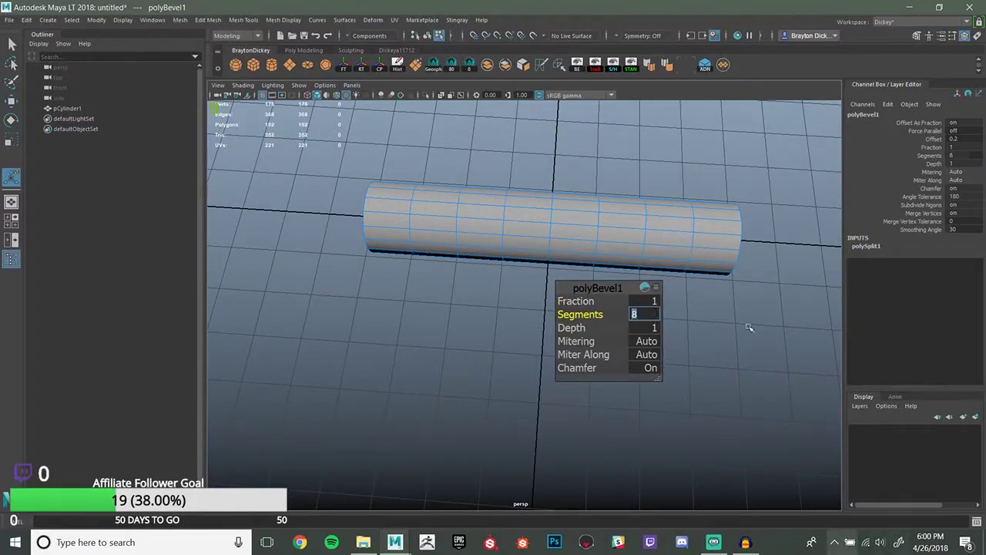
key("Return")
left_click_drag(750, 328, 476, 252, "alt")
Return the cylinder to object mode, delete its construction history and freeze its transformations
right_click_drag(497, 241, 524, 220)
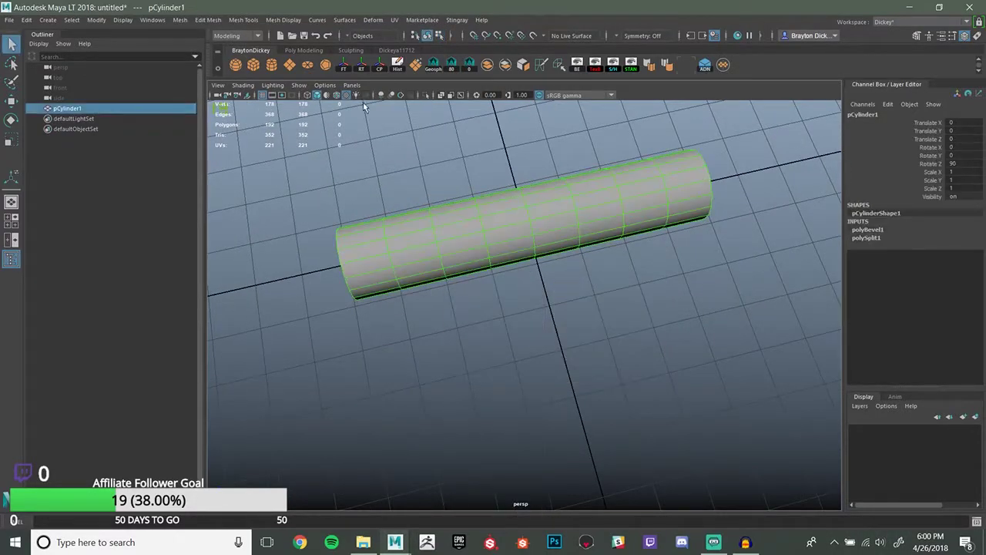
left_click(398, 68)
left_click(343, 66)
left_click_drag(380, 108, 658, 293, "alt")
Duplicate the cylinder and move the copy to X 400, end to end with the original
left_click_drag(604, 266, 513, 341, "alt")
key("w")
key("ctrl+d")
left_click_drag(496, 284, 520, 330)
left_click_drag(568, 353, 539, 351, "alt")
middle_click_drag(512, 355, 539, 356)
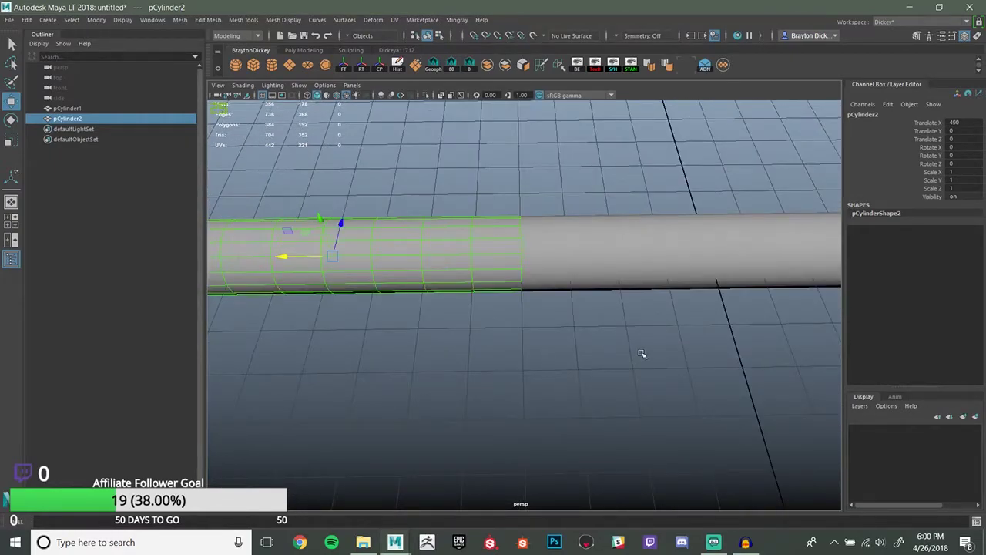
Duplicate the original cylinder at the origin and rotate the copy -90 degrees around Y
right_click_drag(641, 353, 620, 335, "alt")
left_click_drag(621, 335, 609, 323, "alt")
left_click(601, 297)
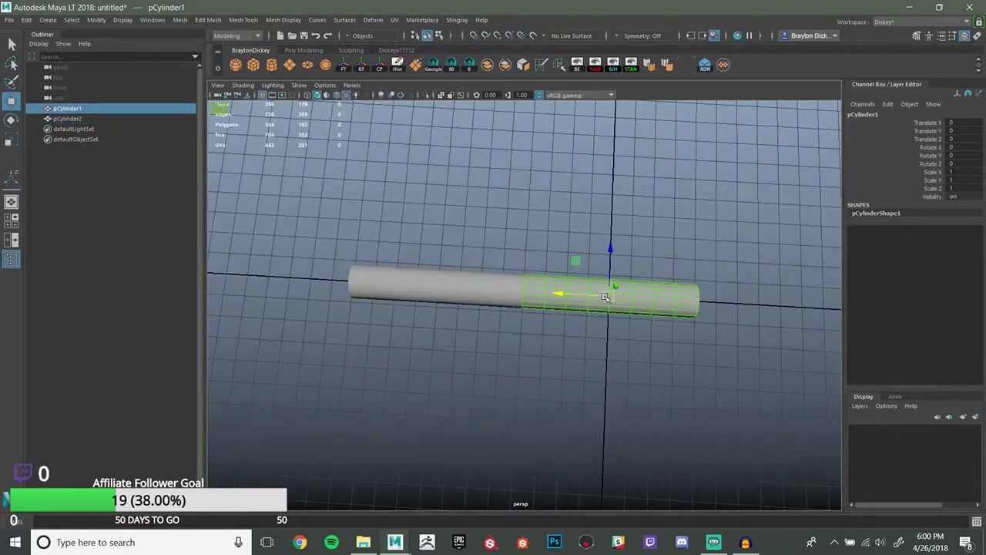
key("ctrl+d")
key("e")
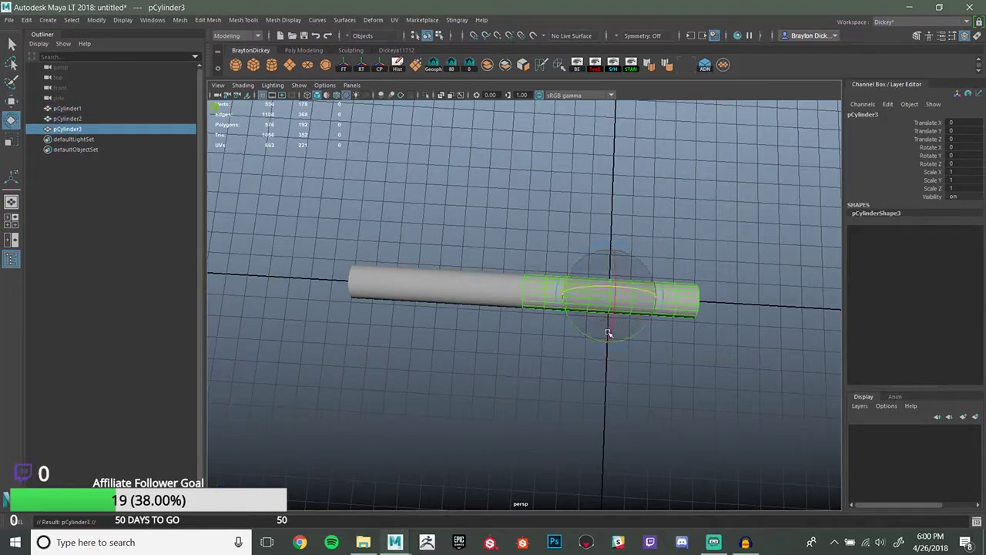
left_click_drag(599, 340, 531, 331)
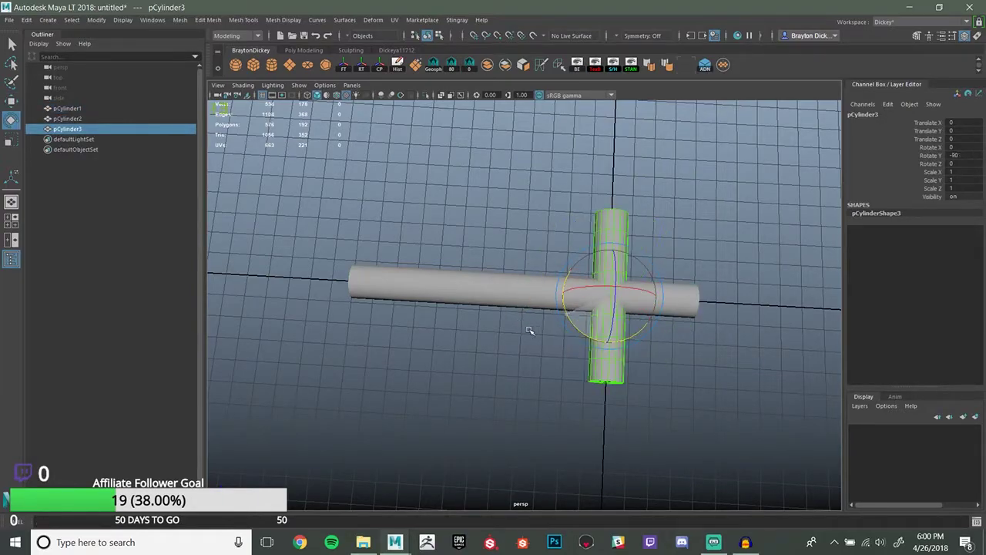
Place a duplicate of the crosswise cylinder away from the origin along Z, and delete the crosswise cylinder at the origin
key("w")
left_click_drag(680, 353, 578, 348, "alt")
middle_click_drag(746, 355, 674, 333, "alt")
left_click_drag(570, 334, 709, 319, "alt")
key("ctrl+d")
left_click(533, 316)
key("Delete")
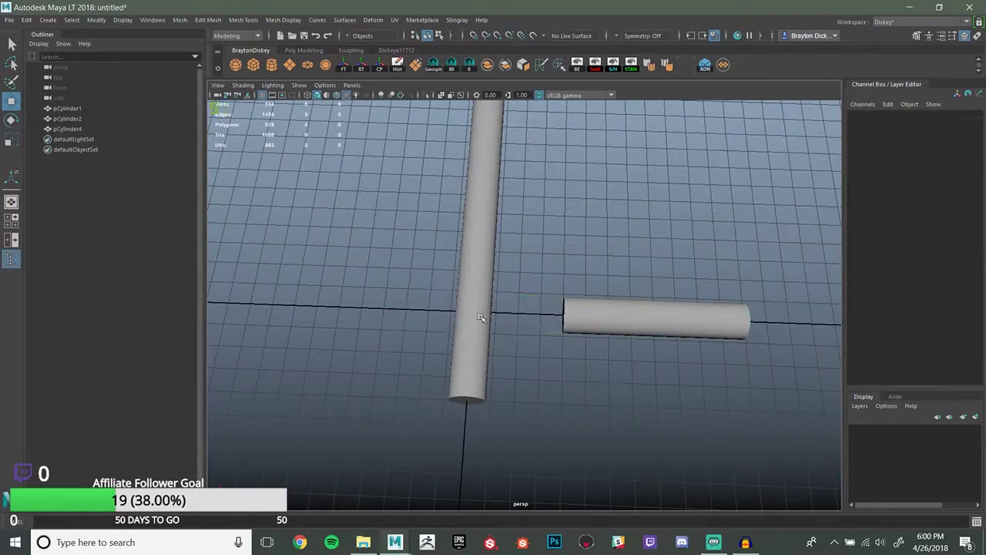
Select the original cylinder at the origin and add a nonlinear Bend deformer to it
left_click_drag(533, 316, 662, 312, "alt")
left_click(475, 339)
left_click_drag(474, 339, 562, 362, "alt")
left_click(549, 330)
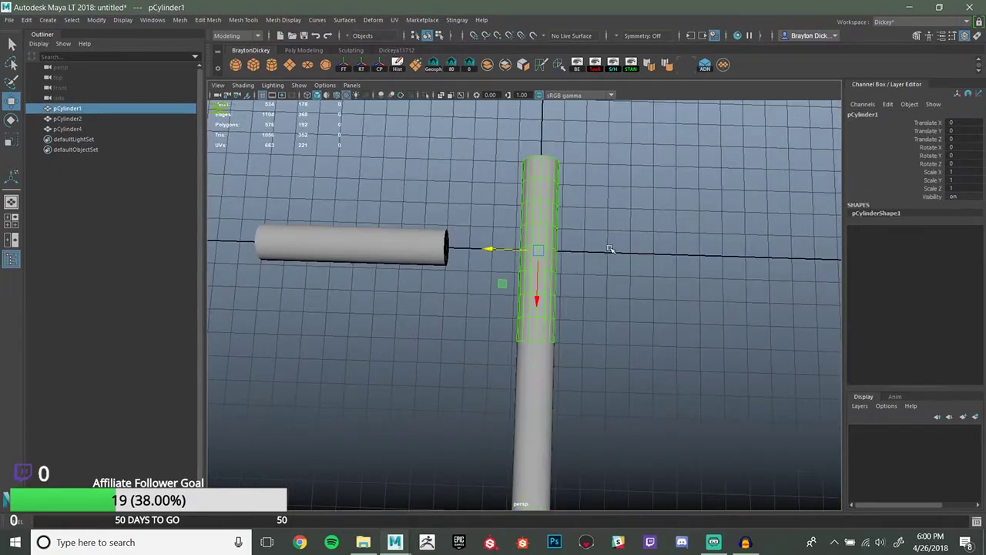
left_click_drag(638, 272, 582, 366, "alt")
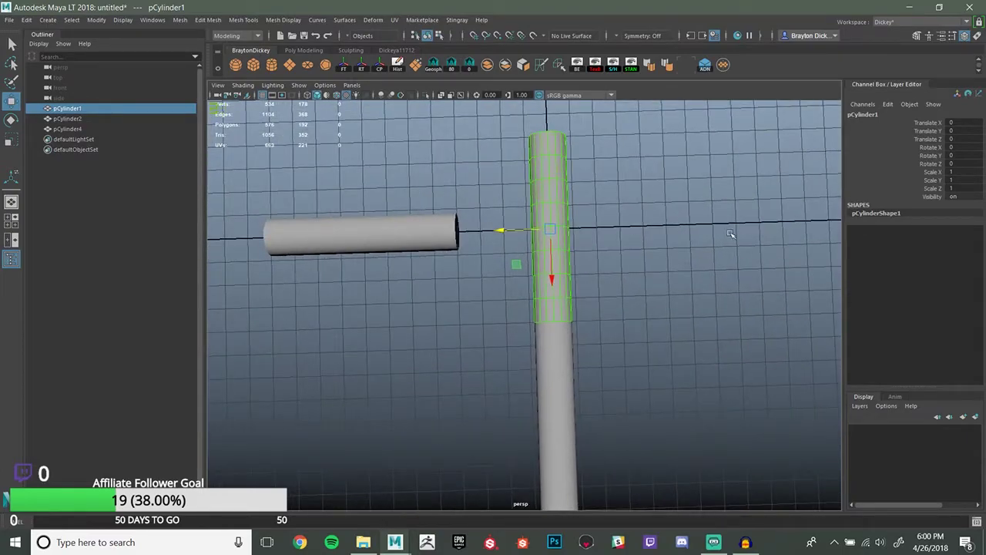
left_click_drag(731, 234, 654, 303, "alt")
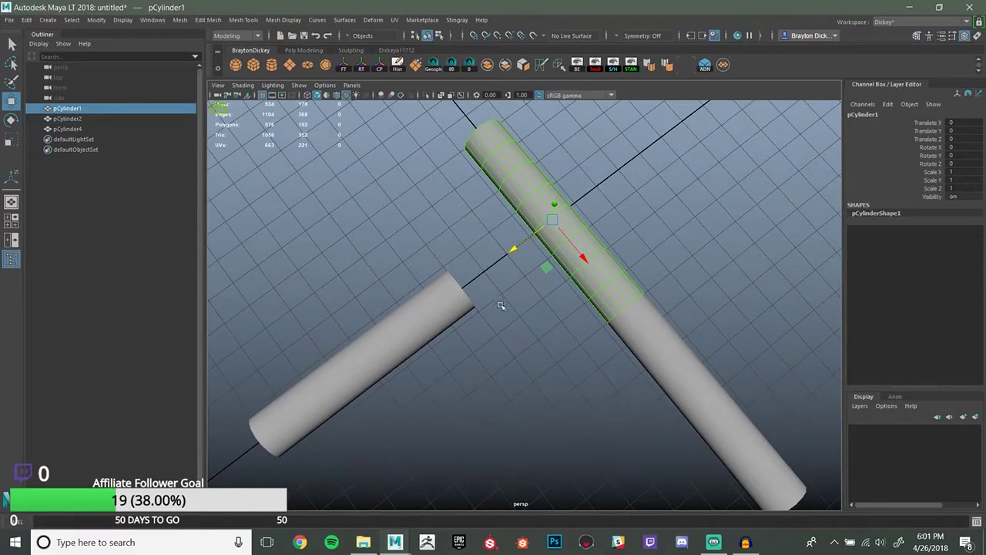
left_click_drag(501, 305, 443, 340, "alt")
left_click_drag(592, 294, 614, 298, "alt")
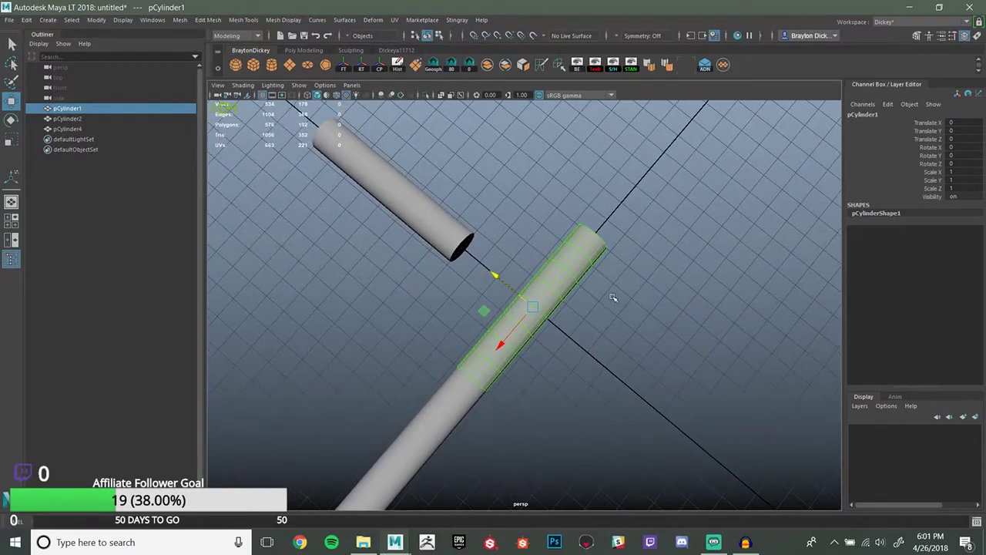
left_click(382, 24)
mouse_move(432, 90)
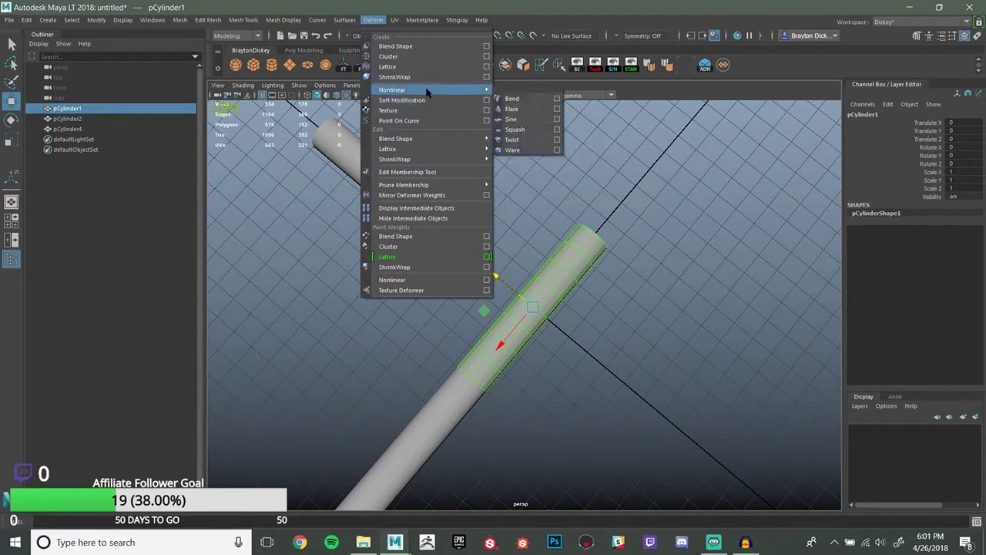
left_click(513, 100)
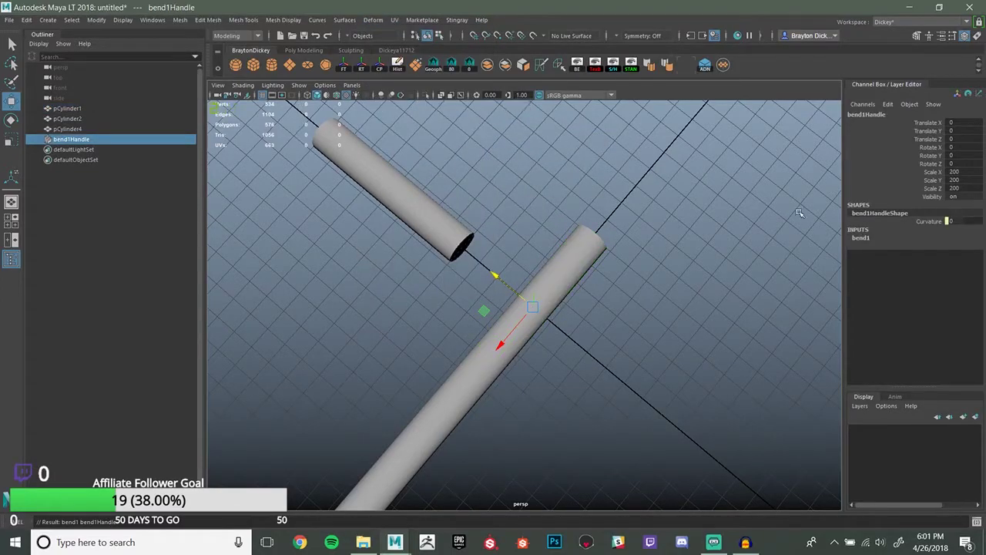
Show the bend deformer's input attributes and set its curvature to 90
left_click(863, 239)
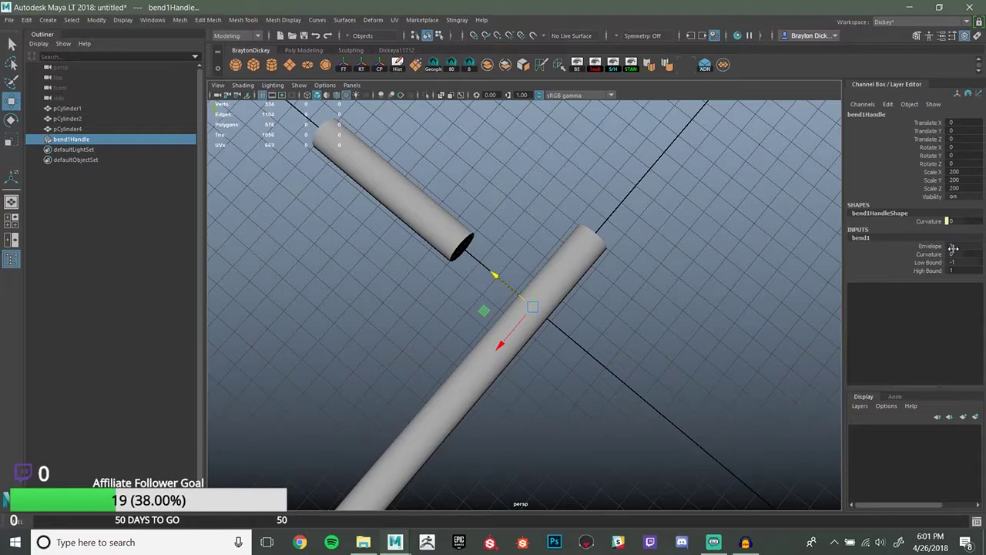
left_click(952, 255)
type("90")
key("Return")
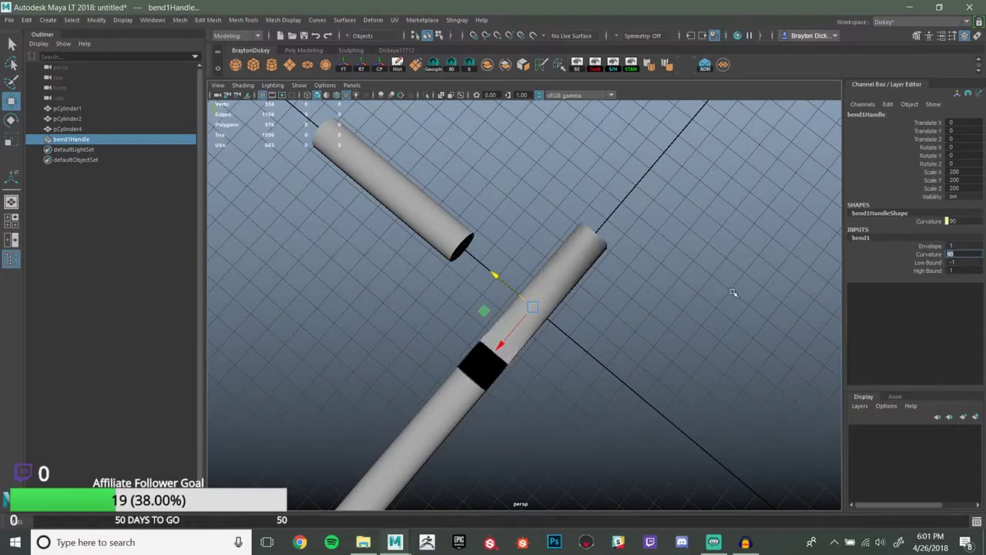
left_click_drag(668, 325, 791, 296, "alt")
Rotate the bend handle to 90 degrees in X and -90 degrees in Y so the cylinder bends along its length
key("e")
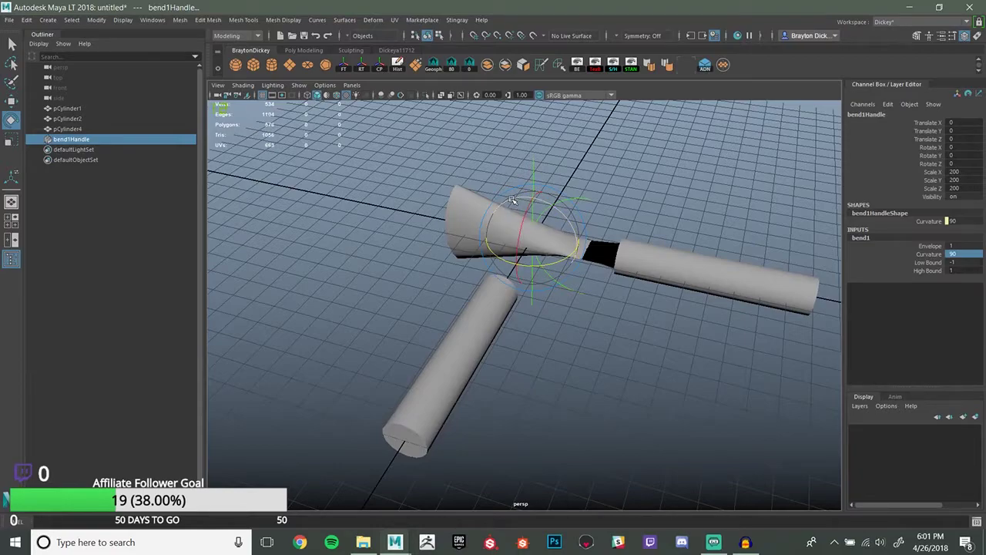
left_click_drag(512, 200, 482, 292)
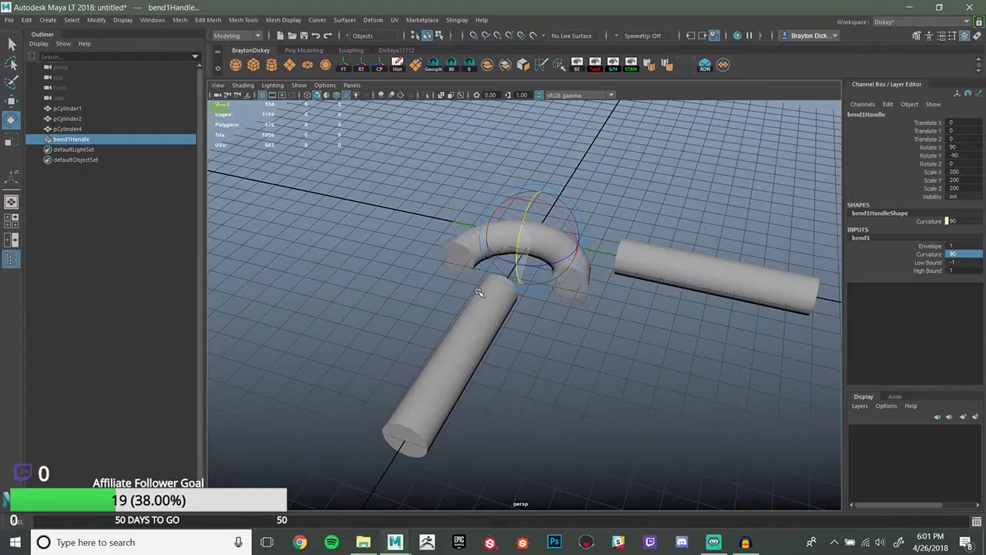
left_click_drag(648, 384, 543, 408, "alt")
middle_click_drag(543, 408, 527, 397, "alt")
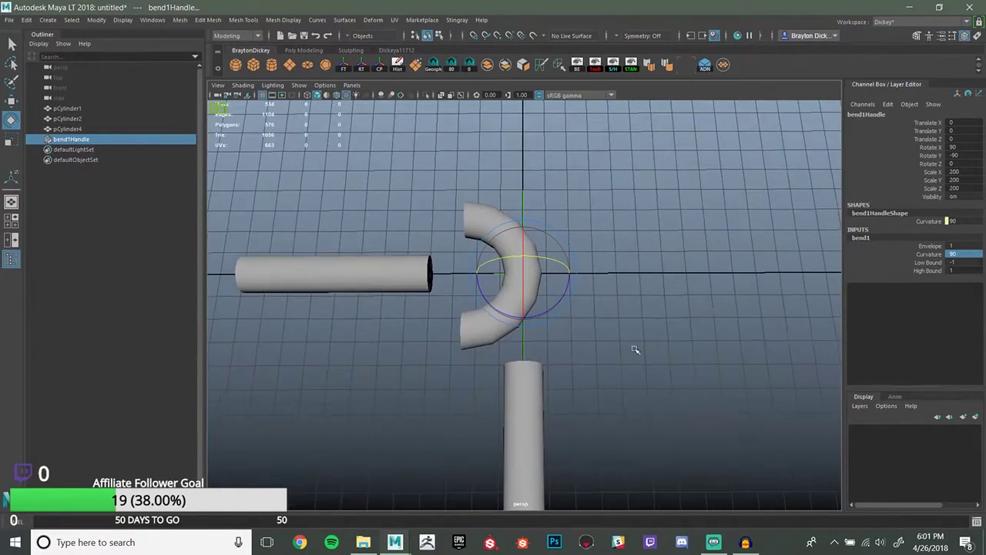
left_click_drag(638, 278, 628, 292, "alt")
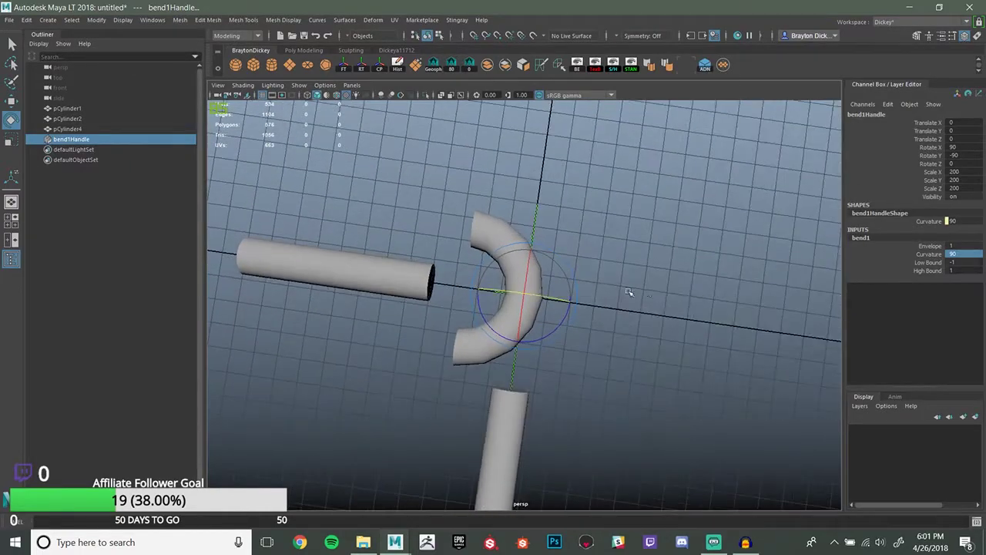
Set the bend's curvature to 45 and its low bound to 0
double_click(962, 254)
left_click(955, 264)
type("0")
key("Return")
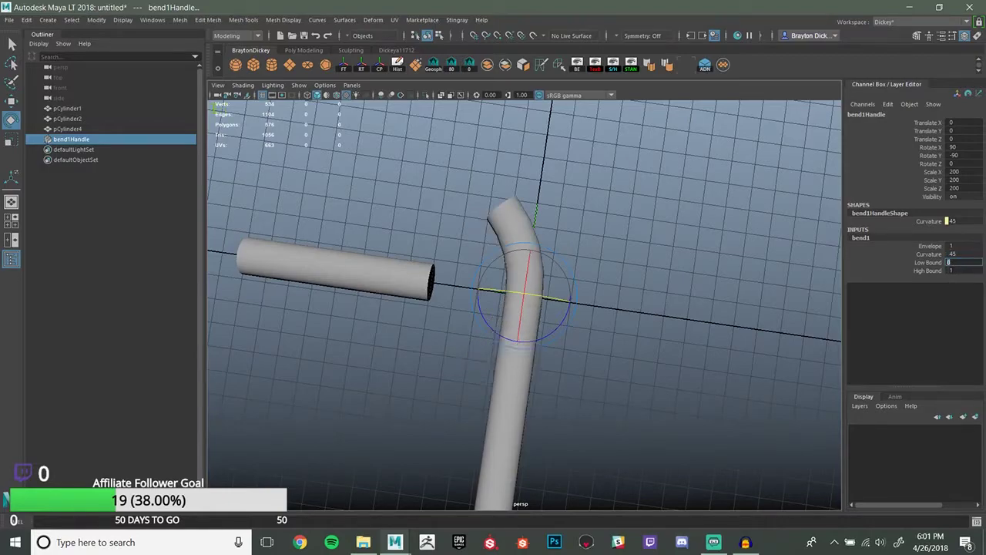
Set the bend's high bound to 2
double_click(959, 271)
key("Return")
key("Return")
left_click_drag(627, 302, 568, 280, "alt")
key("w")
middle_click_drag(371, 275, 436, 279, "alt")
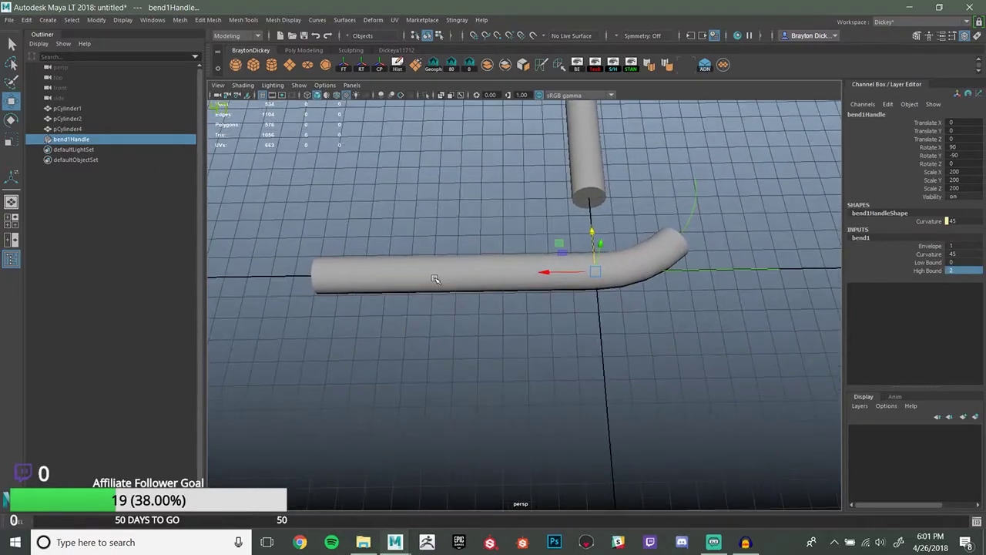
Select the bend handle and move it with grid snapping to X 200, where the two aligned cylinders meet
left_click(434, 266)
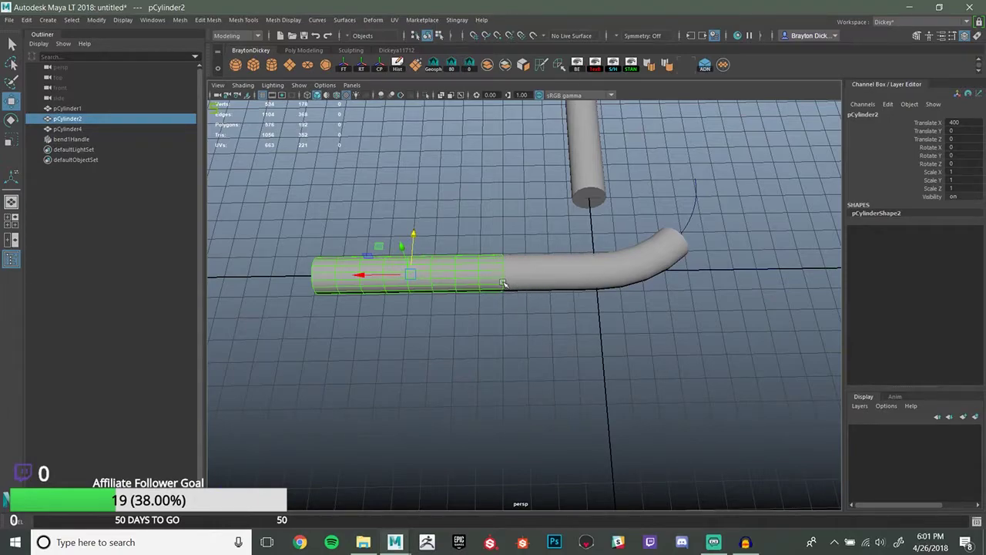
left_click(568, 283)
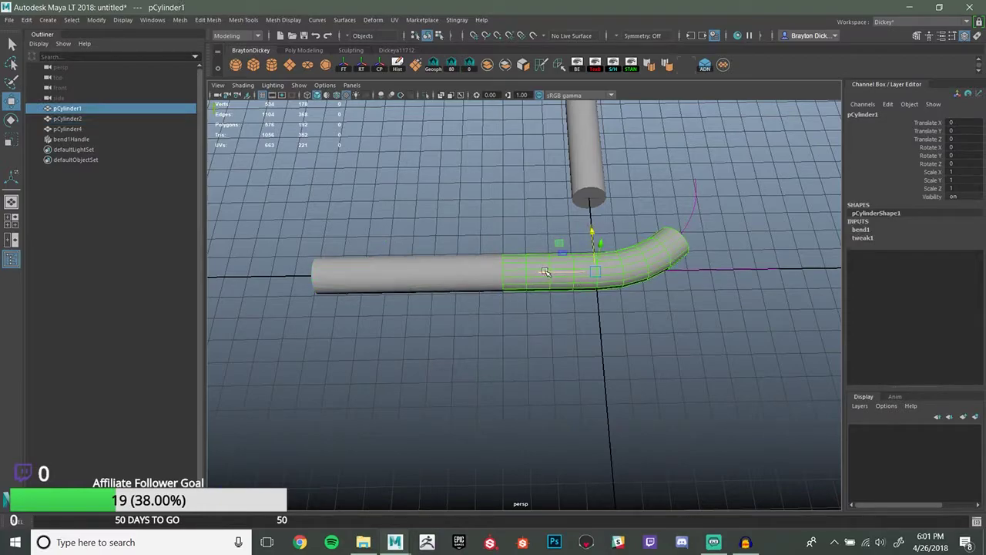
left_click(697, 207)
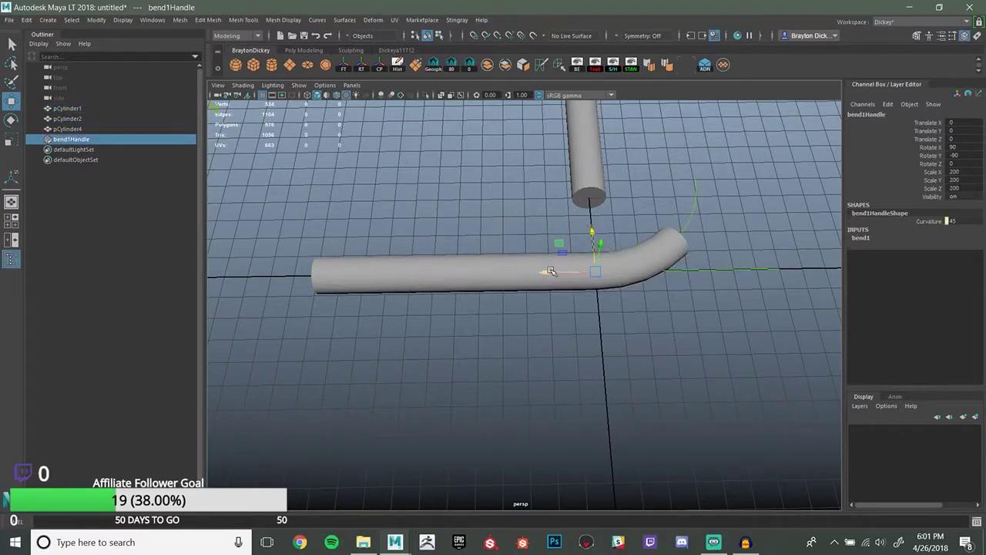
middle_click_drag(531, 363, 504, 313)
key("x")
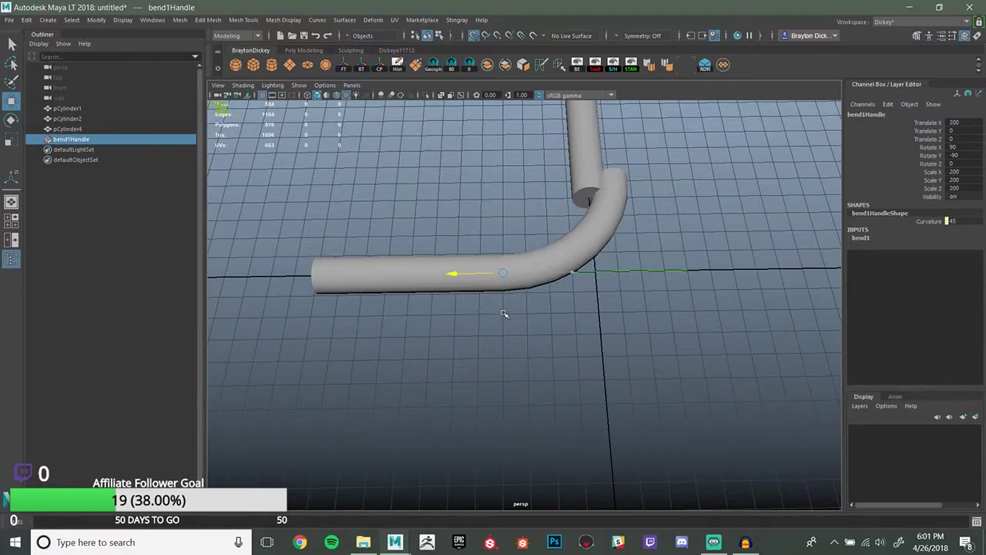
left_click_drag(509, 313, 568, 352, "alt")
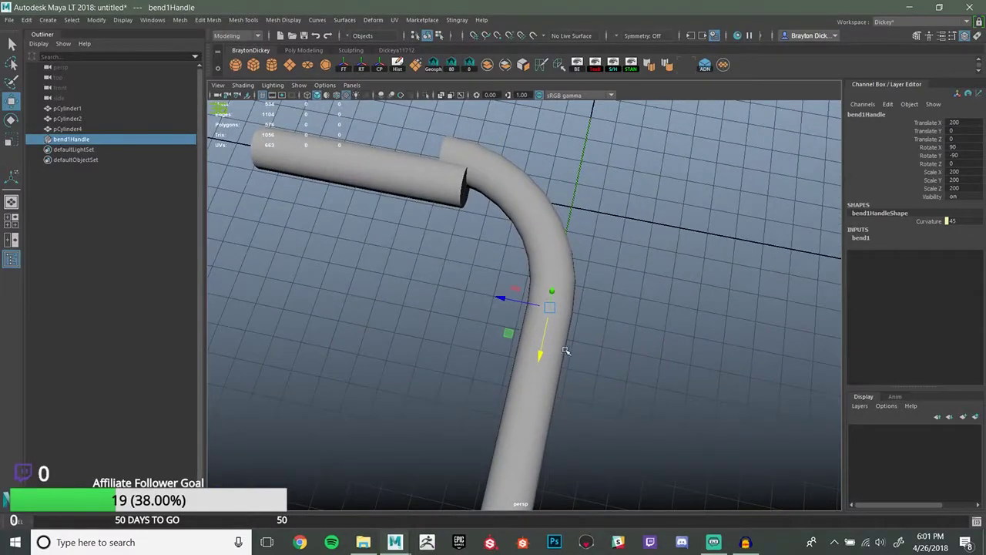
Examine the bent cylinder's curve and how its end lines up with the separate crosswise cylinder
left_click(566, 350)
left_click(555, 258)
left_click_drag(557, 260, 638, 293, "alt")
left_click(547, 146)
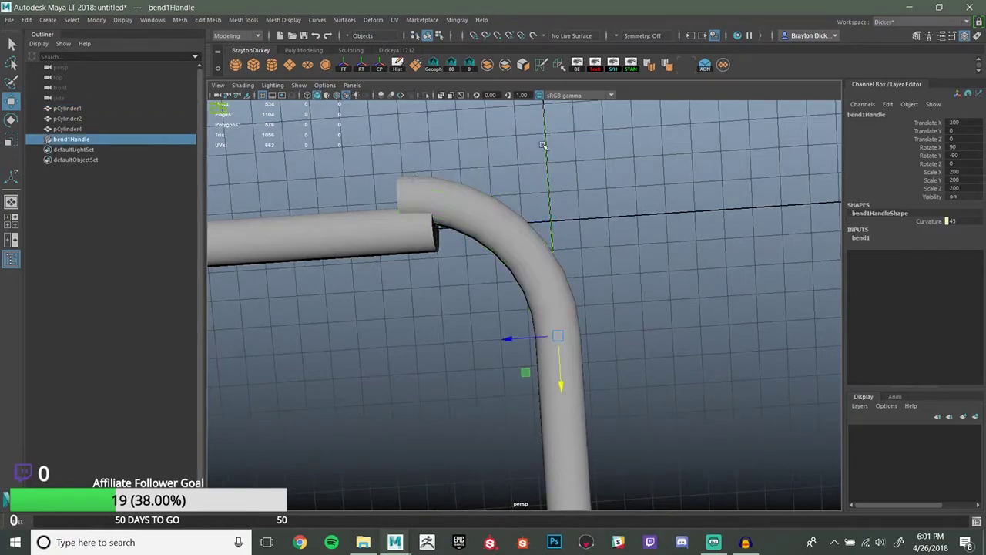
middle_click_drag(484, 186, 526, 194, "alt")
scroll(570, 270, "down", 6)
scroll(612, 348, "up", 5)
left_click_drag(497, 202, 519, 240, "alt")
left_click_drag(678, 434, 533, 242, "alt")
left_click(529, 264)
scroll(530, 264, "down", 6)
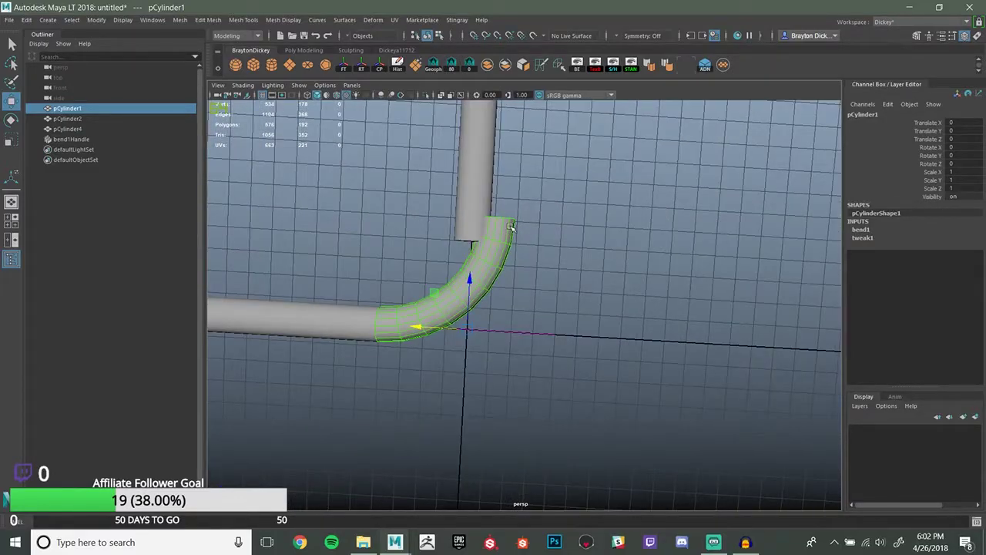
left_click_drag(509, 233, 558, 297, "alt")
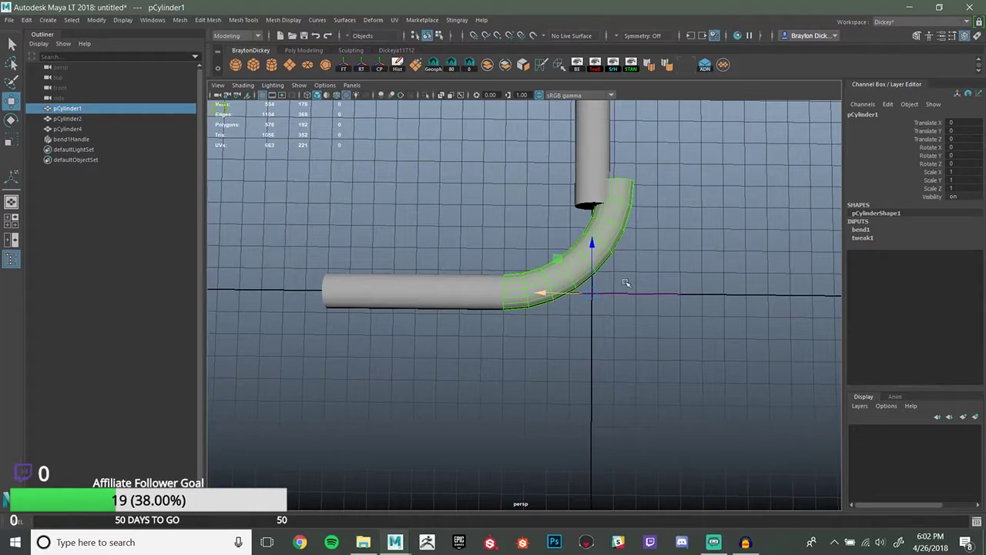
Try to move the bend handle's pivot toward the separate crosswise cylinder, and undo the pivot move
left_click(642, 296)
left_click_drag(605, 294, 686, 332, "alt")
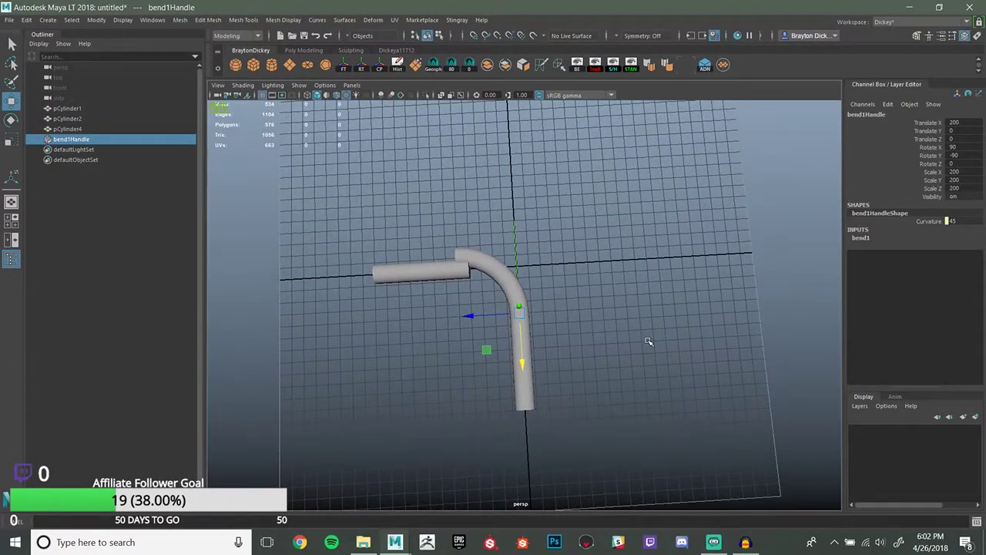
key("d")
middle_click_drag(617, 337, 686, 347, "alt")
scroll(673, 366, "up", 4)
middle_click_drag(586, 377, 523, 361, "alt")
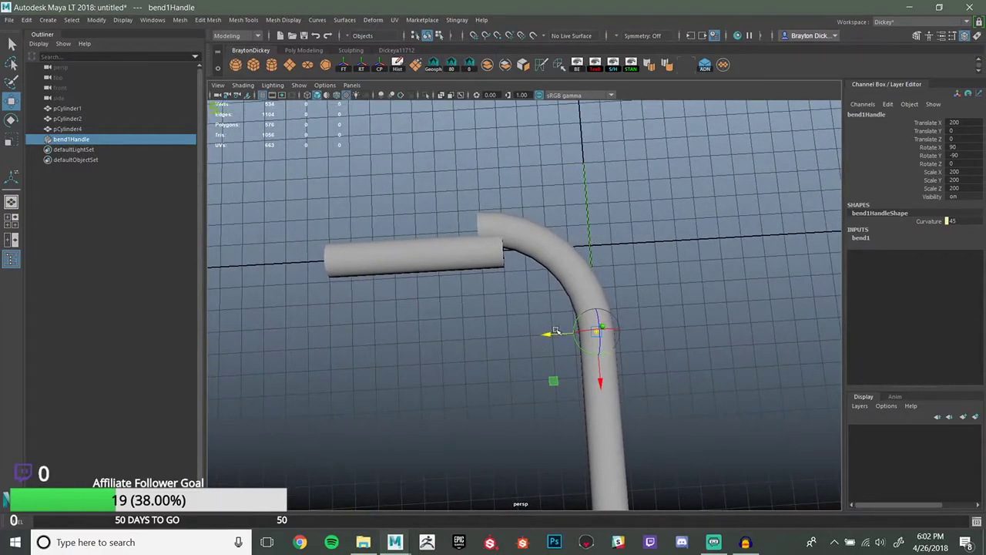
middle_click_drag(500, 323, 446, 249)
key("ctrl+z")
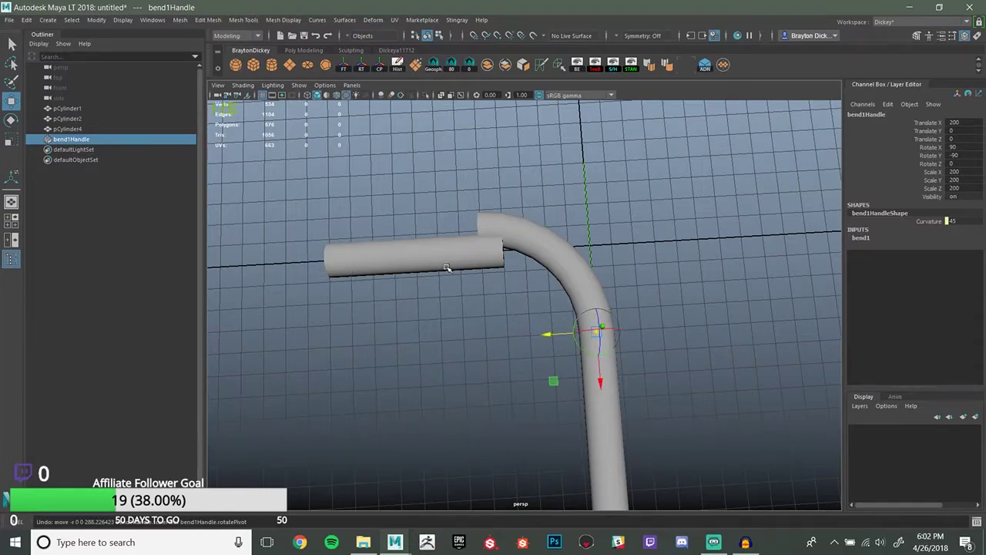
Move the bend handle's pivot with vertex snapping in line with the free end of the bent cylinder
key("v")
middle_click_drag(480, 207, 476, 220)
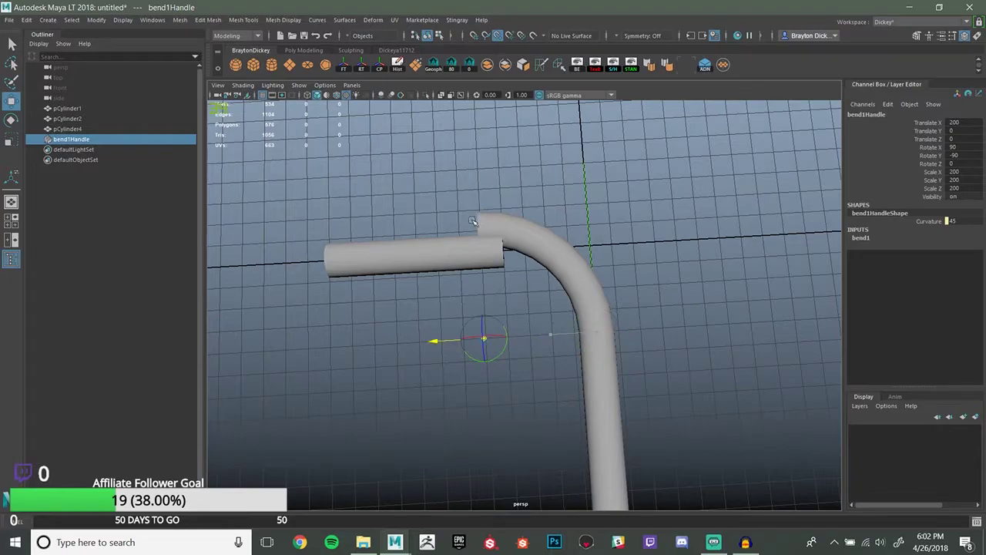
middle_click_drag(532, 289, 570, 304, "alt")
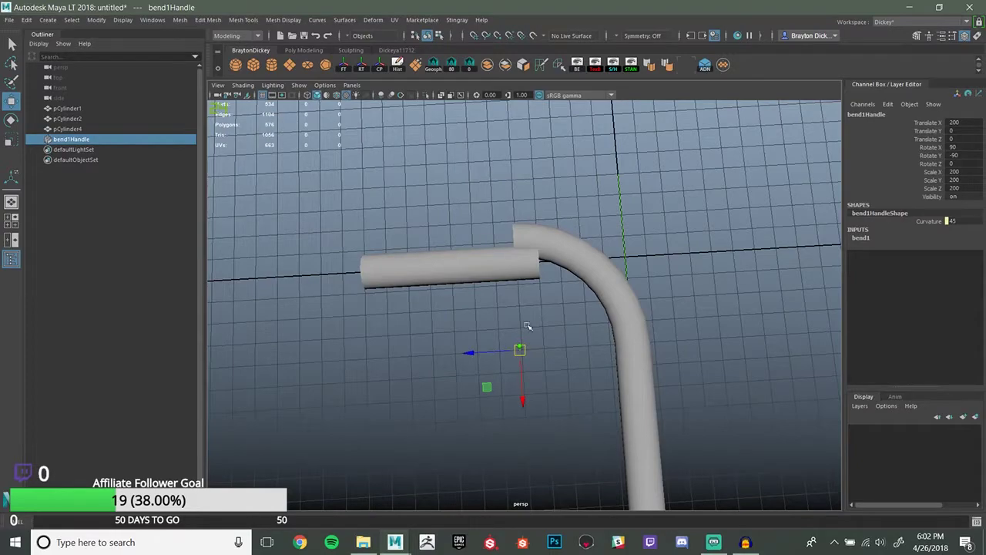
left_click_drag(527, 327, 530, 308, "alt")
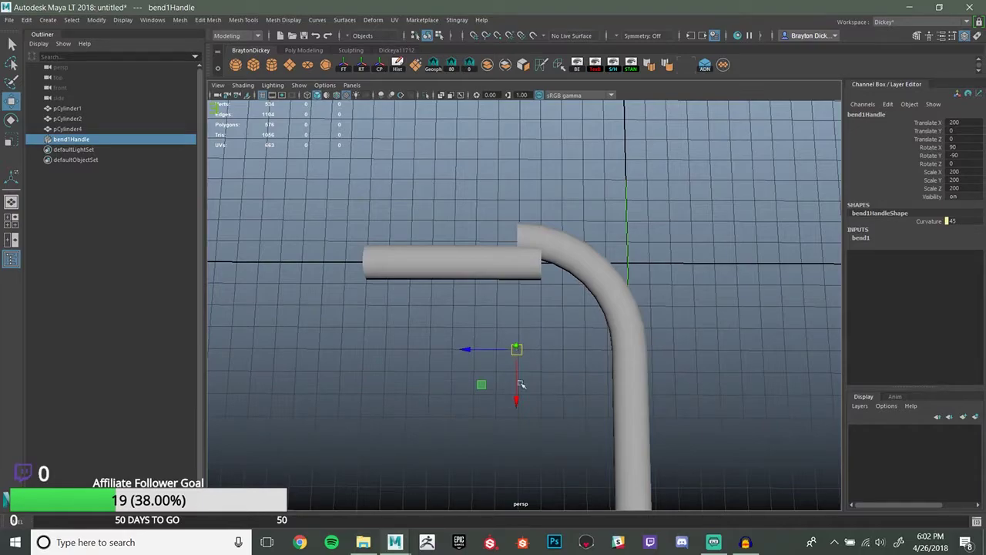
Move the bend handle along its Z axis with vertex snapping so the bent cylinder's free end meets the crosswise cylinder's end
key("v")
left_click_drag(467, 349, 541, 245)
left_click(549, 266)
left_click(535, 261)
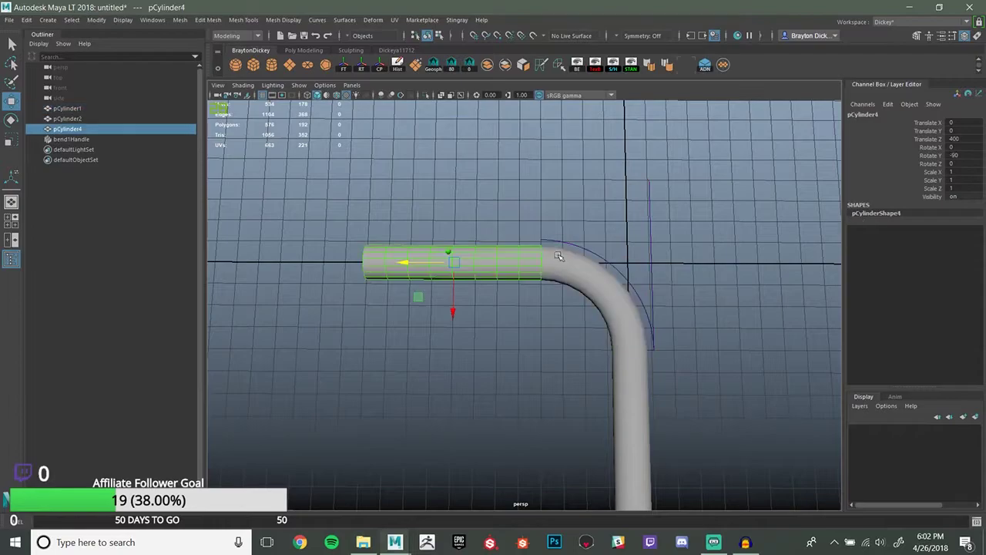
Examine the bent corner piece from several angles, checking its segments and how both ends meet the straight cylinders
left_click(554, 258)
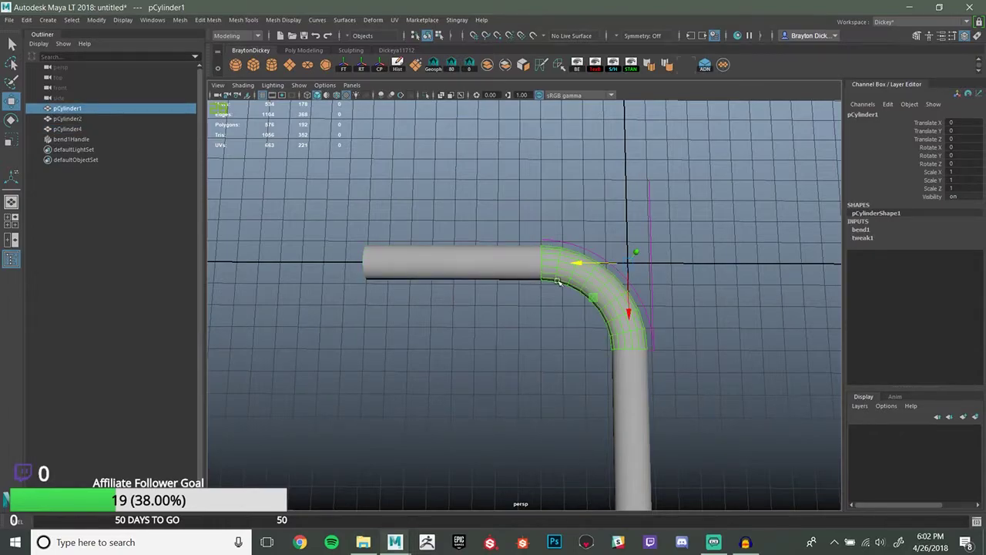
left_click_drag(559, 282, 676, 286, "alt")
left_click(618, 317)
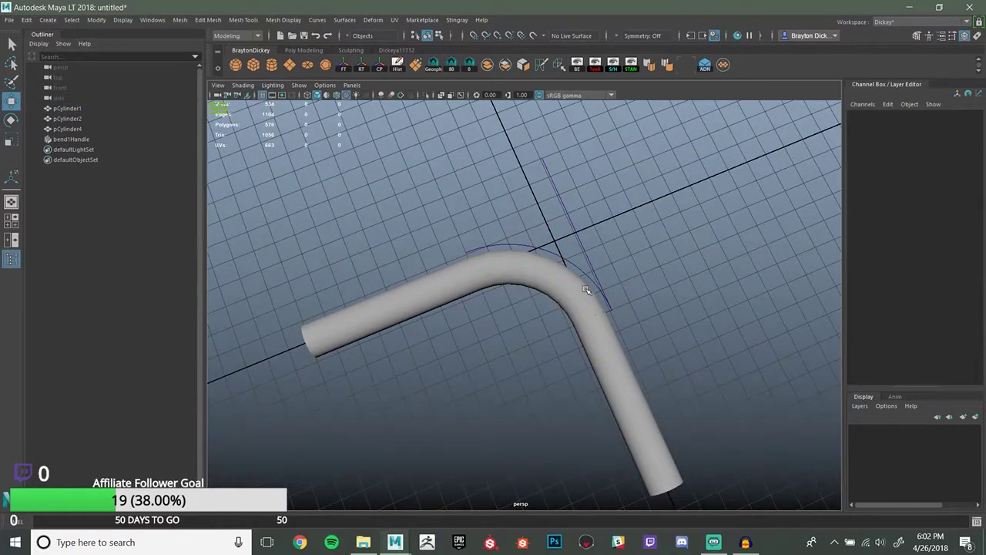
left_click(586, 290)
key("f")
left_click_drag(650, 251, 522, 249, "alt")
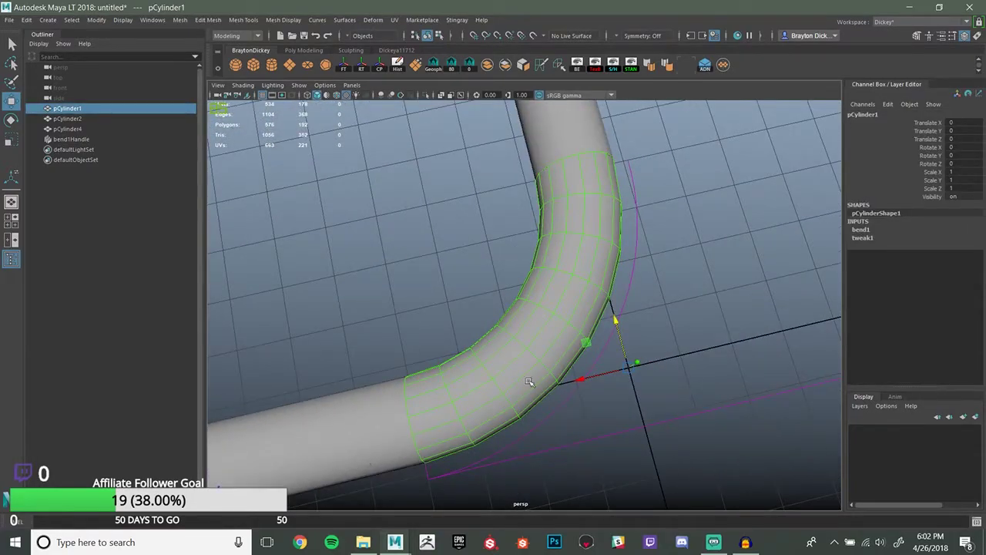
right_click_drag(664, 295, 639, 308, "alt")
left_click_drag(664, 308, 597, 338, "alt")
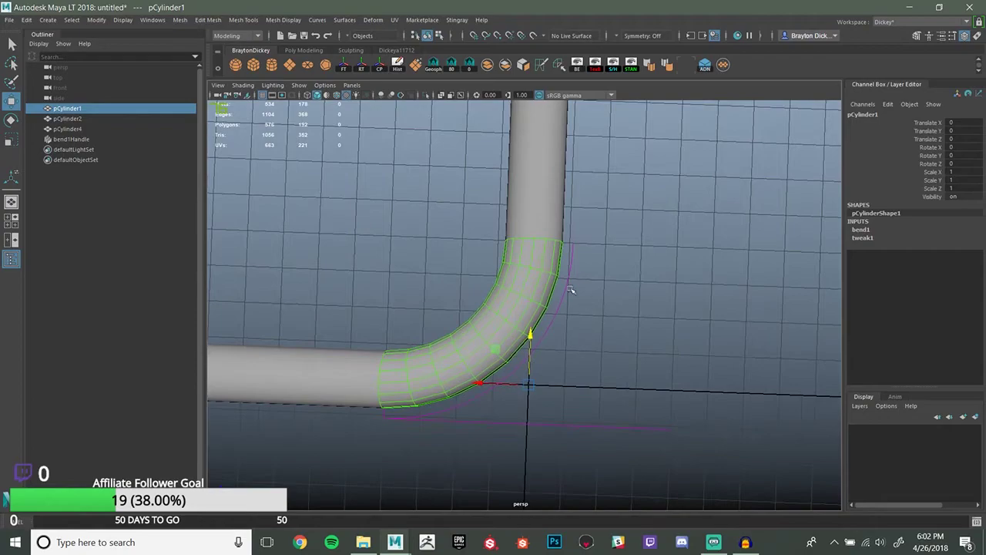
right_click_drag(572, 288, 542, 331, "alt")
left_click(631, 295)
mouse_move(632, 296)
right_mouse_down("alt")
mouse_move(678, 308)
mouse_move(635, 304)
right_mouse_up("alt")
key("ctrl+z")
left_click_drag(636, 304, 670, 291, "alt")
left_click(736, 298)
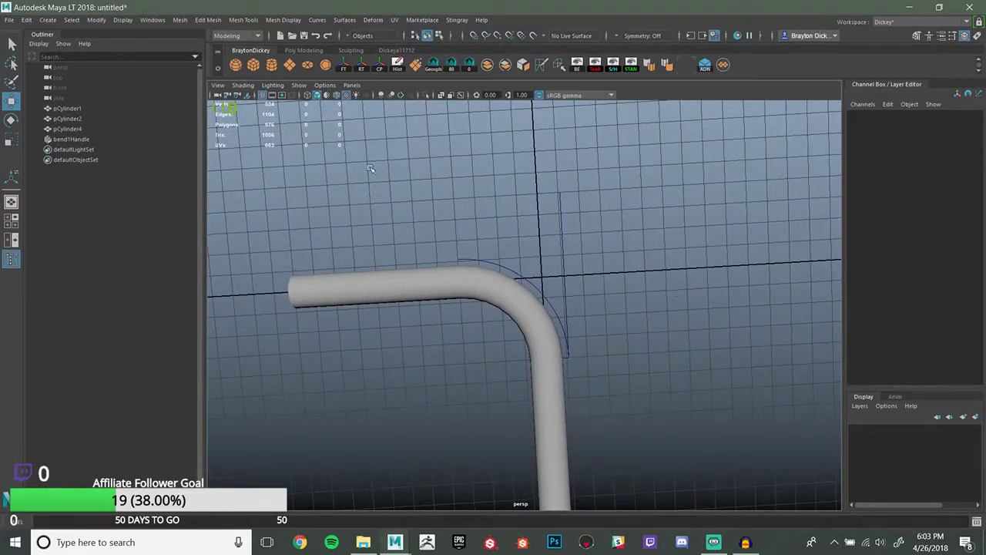
Open the scene pipekit_4_25_18.mlt from the PipeKit folder without saving the current untitled scene
scroll(425, 187, "down", 2)
left_click(9, 19)
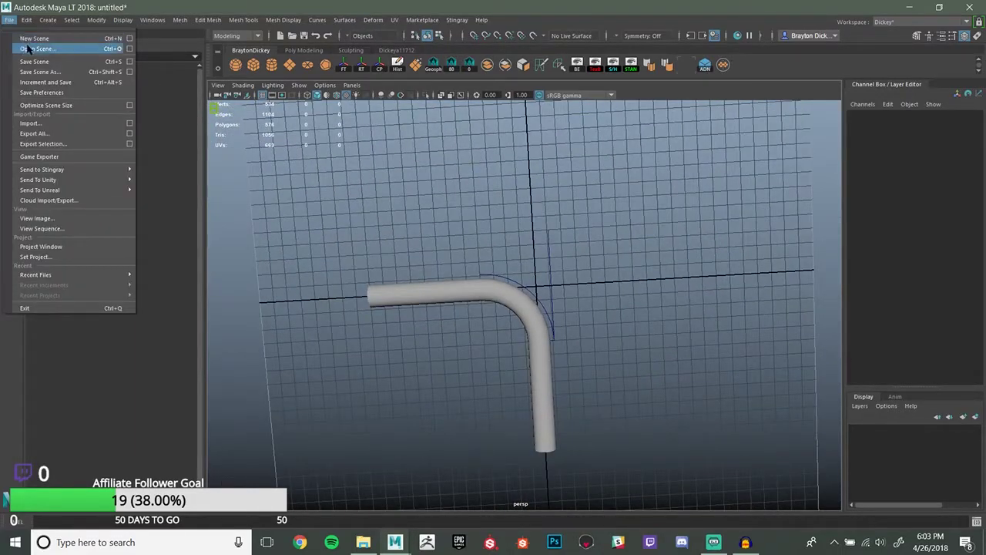
left_click(33, 49)
left_click(377, 103)
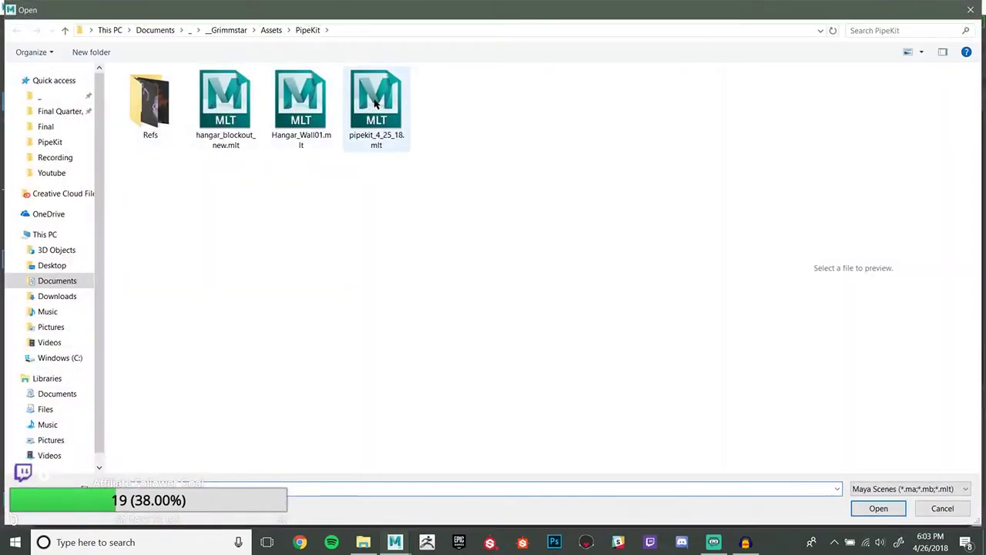
double_click(377, 103)
left_click(493, 272)
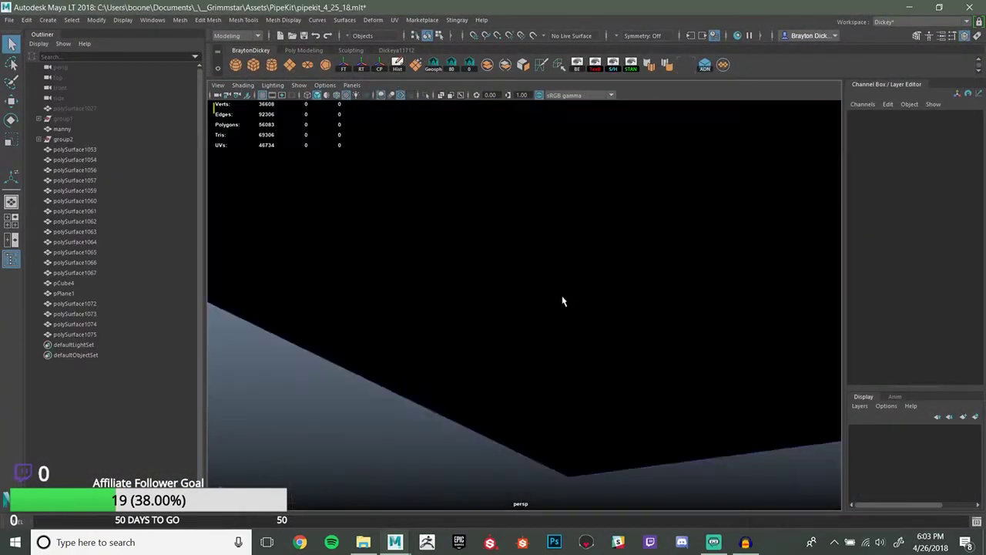
Select the straight pipe section beneath the raised slab in the pipe kit scene and frame it
scroll(601, 354, "down", 5)
left_click_drag(564, 375, 544, 357, "alt")
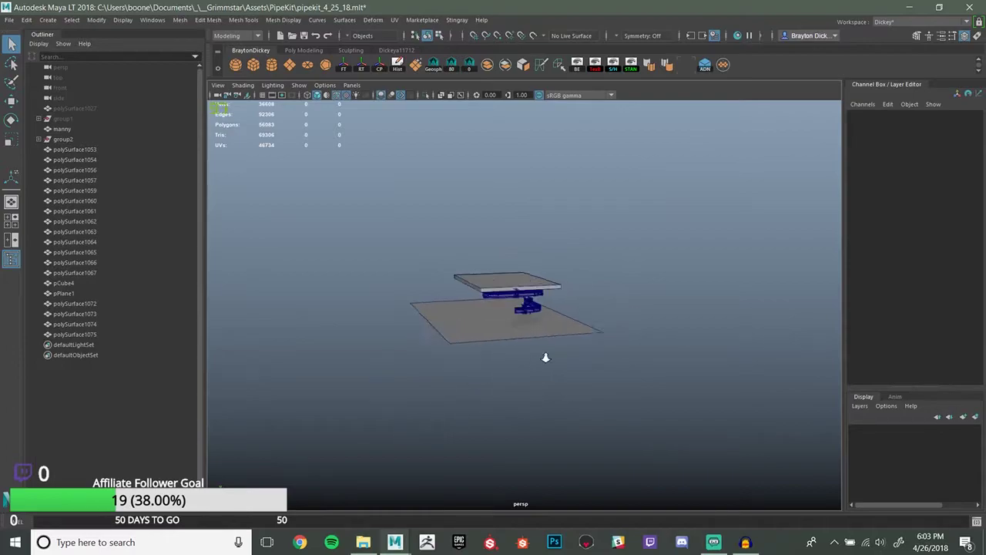
scroll(519, 310, "up", 8)
left_click_drag(517, 310, 755, 269, "alt")
left_click(504, 276)
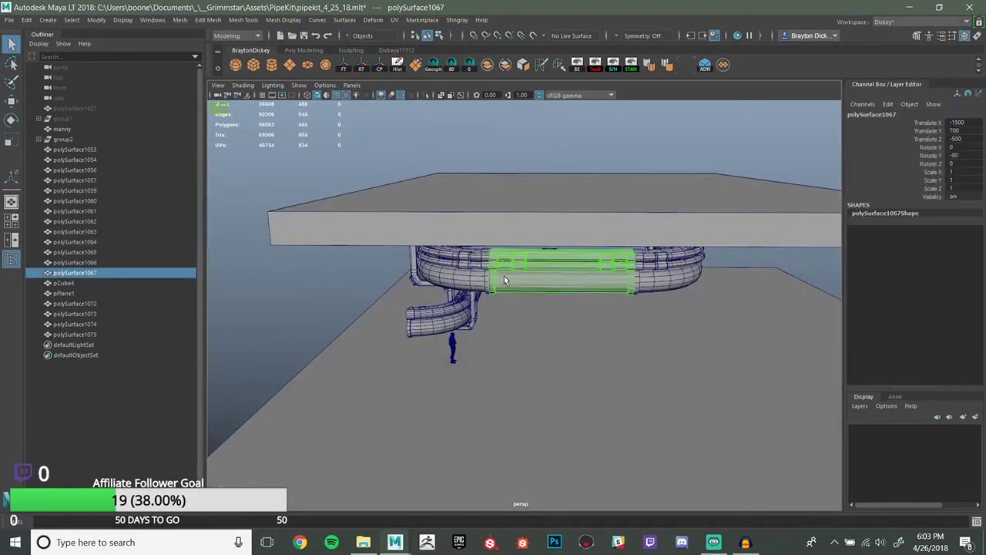
key("f")
Examine how the straight and curved pipe pieces and their brackets connect into runs beneath the slab
scroll(490, 295, "down", 5)
left_click_drag(491, 324, 571, 256, "alt")
middle_click_drag(431, 312, 540, 295, "alt")
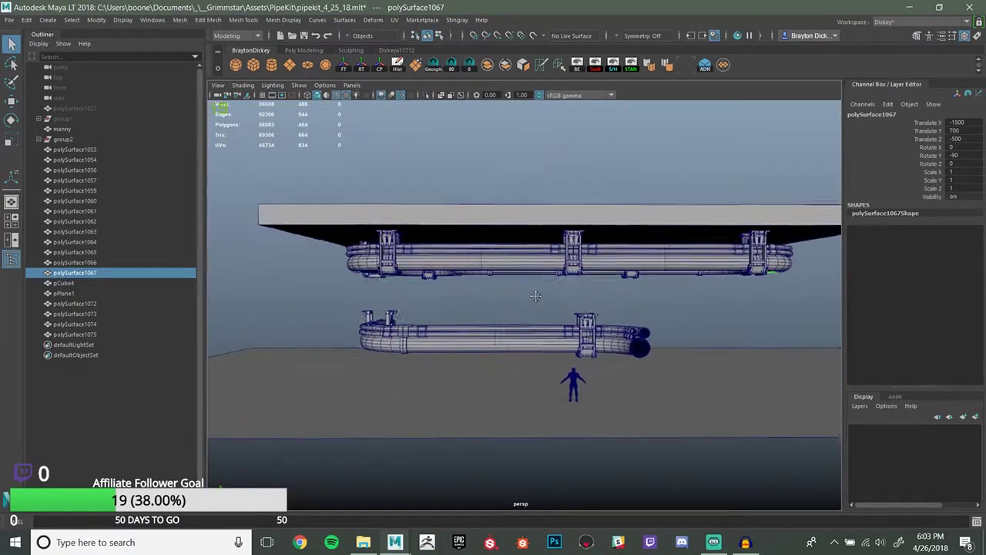
scroll(538, 295, "up", 5)
left_click_drag(500, 293, 569, 294, "alt")
scroll(550, 282, "down", 5)
middle_click_drag(571, 273, 533, 279, "alt")
left_click_drag(533, 279, 520, 276, "alt")
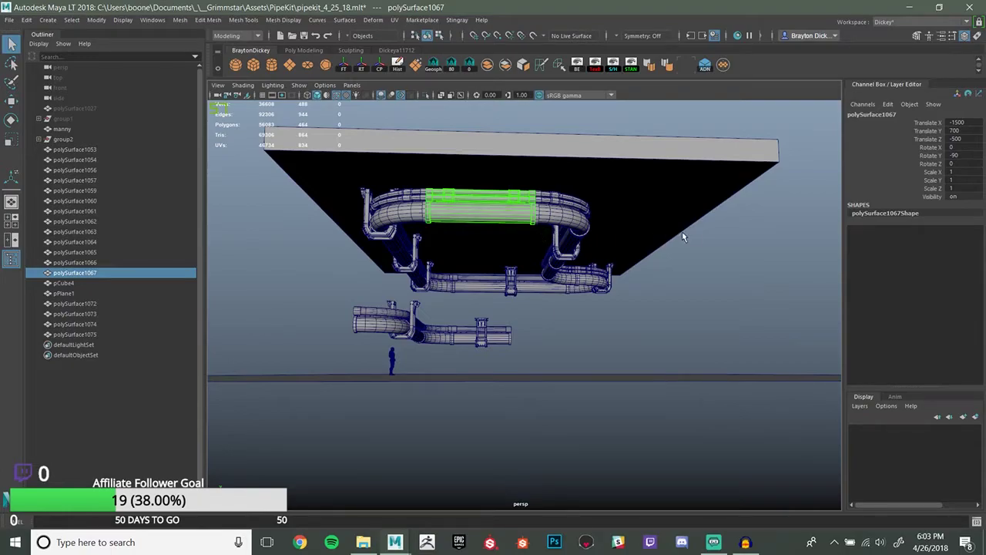
left_click_drag(695, 256, 656, 242, "alt")
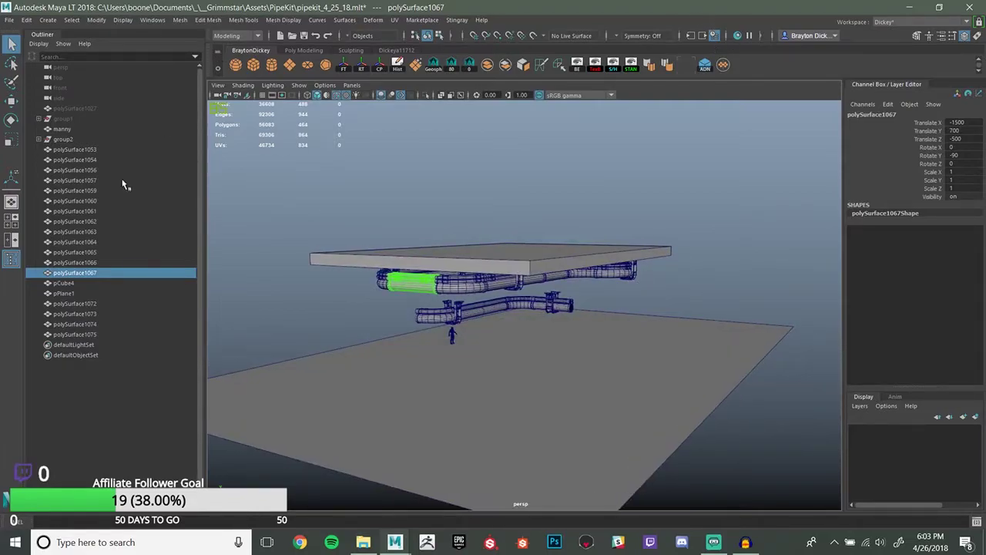
left_click_drag(419, 192, 655, 185, "alt")
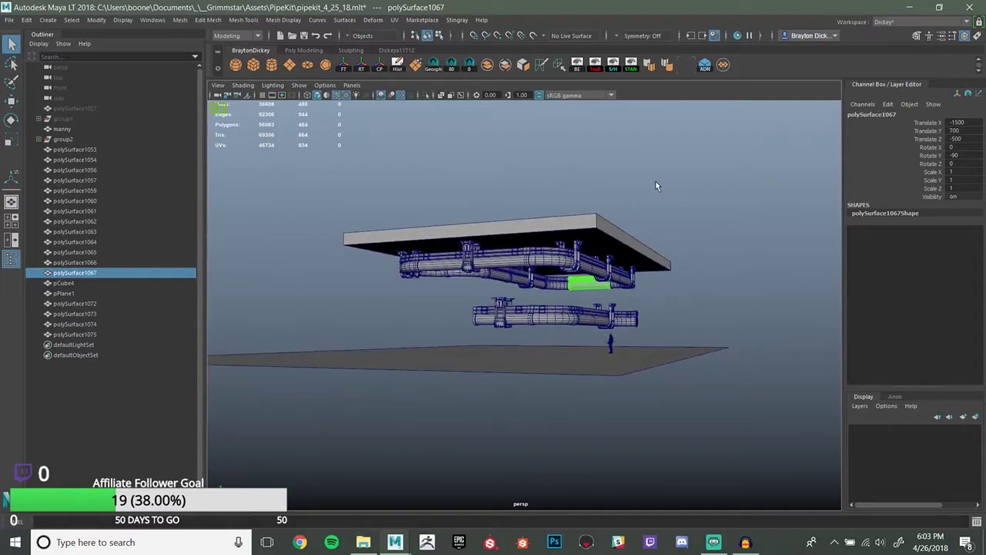